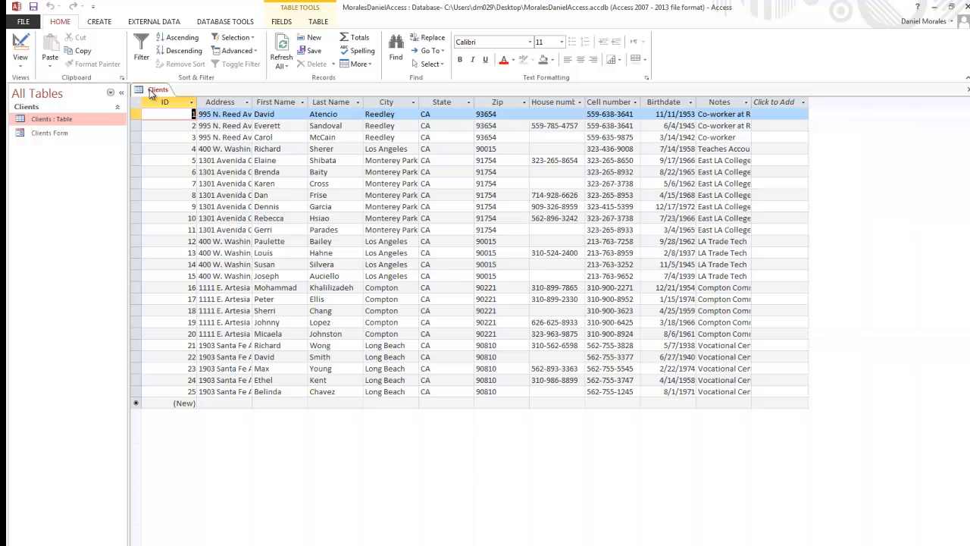
Step: Create a new query in Design view based on the Clients table and enlarge its field list to show every field
left_click(99, 23)
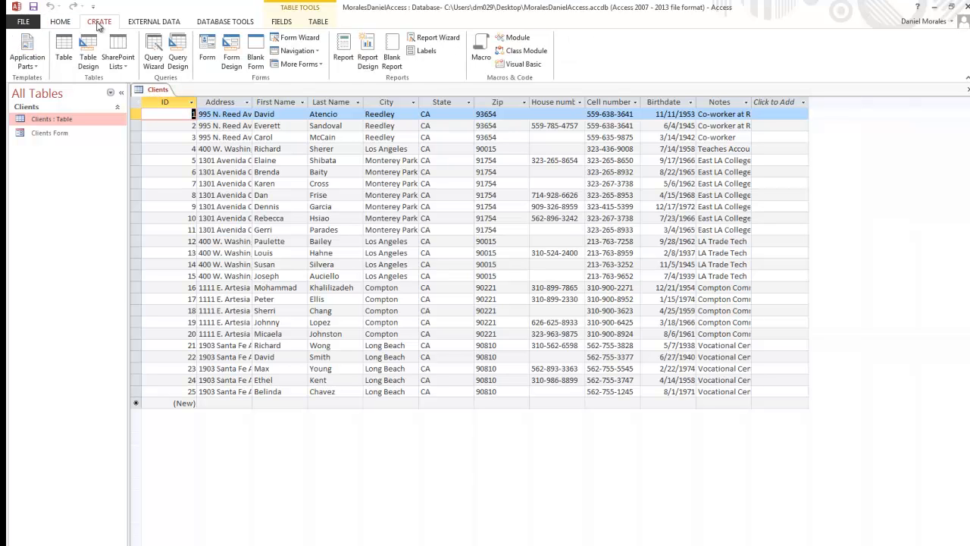
left_click(179, 64)
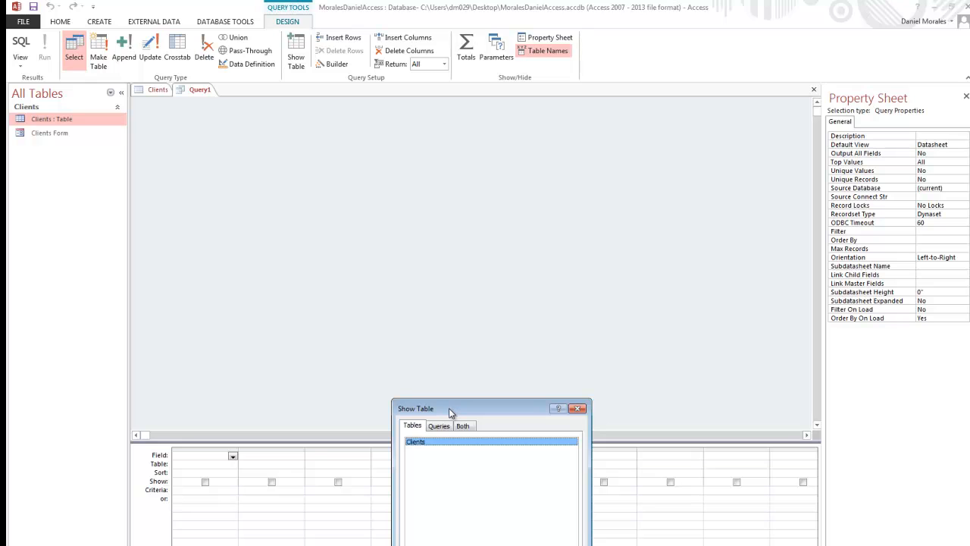
left_click_drag(453, 408, 218, 232)
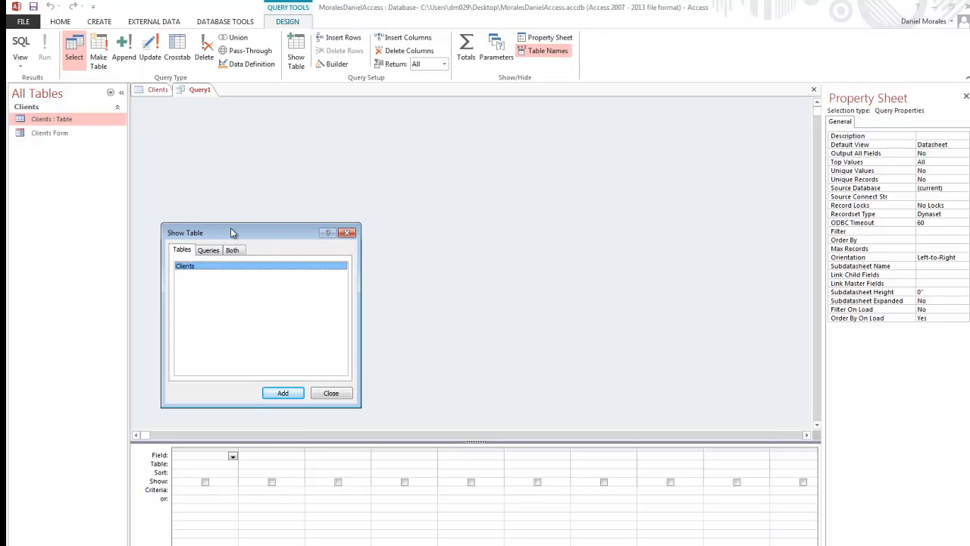
left_click(282, 394)
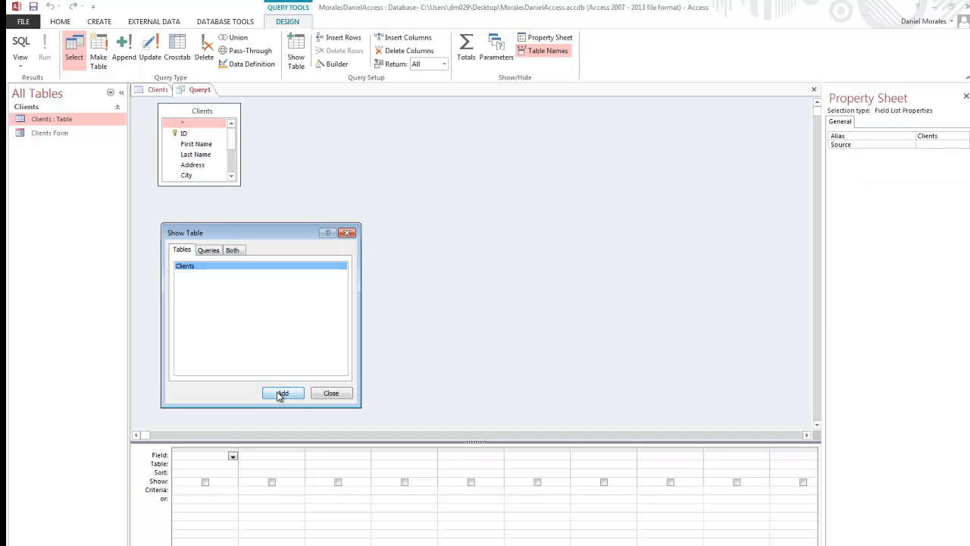
left_click(326, 394)
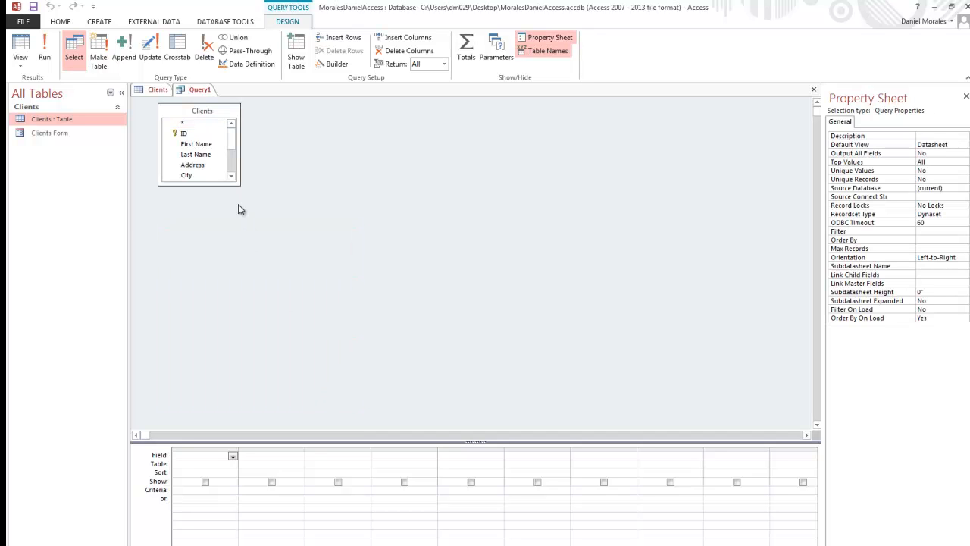
left_click_drag(240, 184, 243, 279)
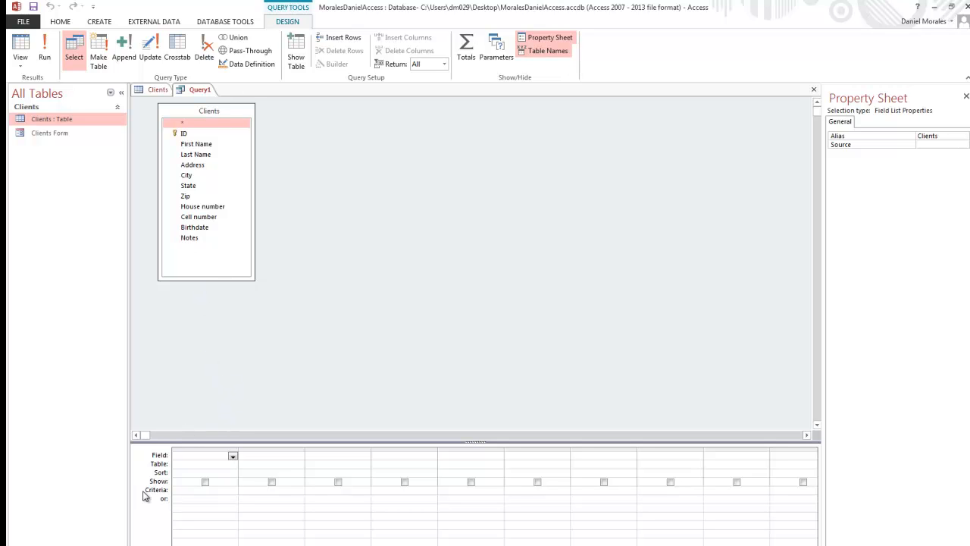
Step: Add the First Name, Last Name and City fields to the first three columns of the query grid
left_click(233, 458)
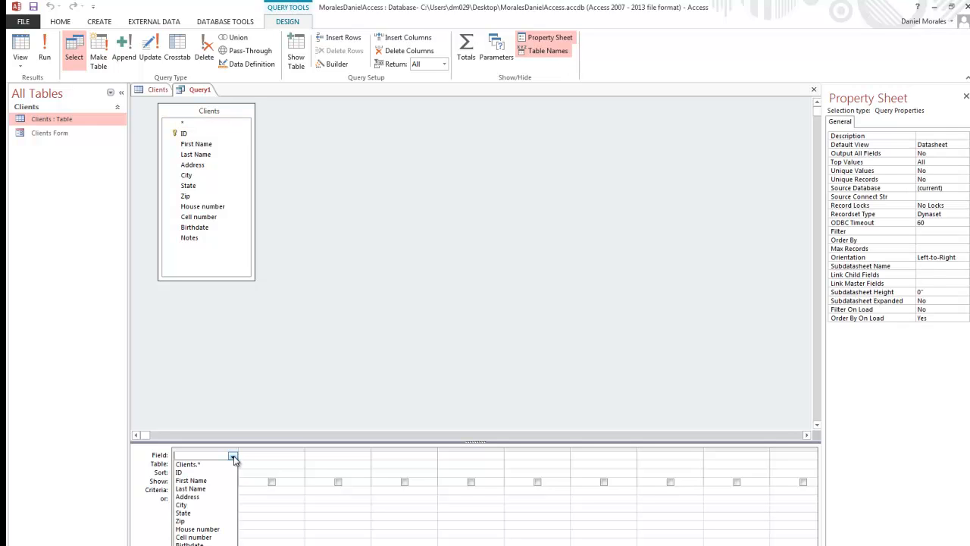
left_click(204, 481)
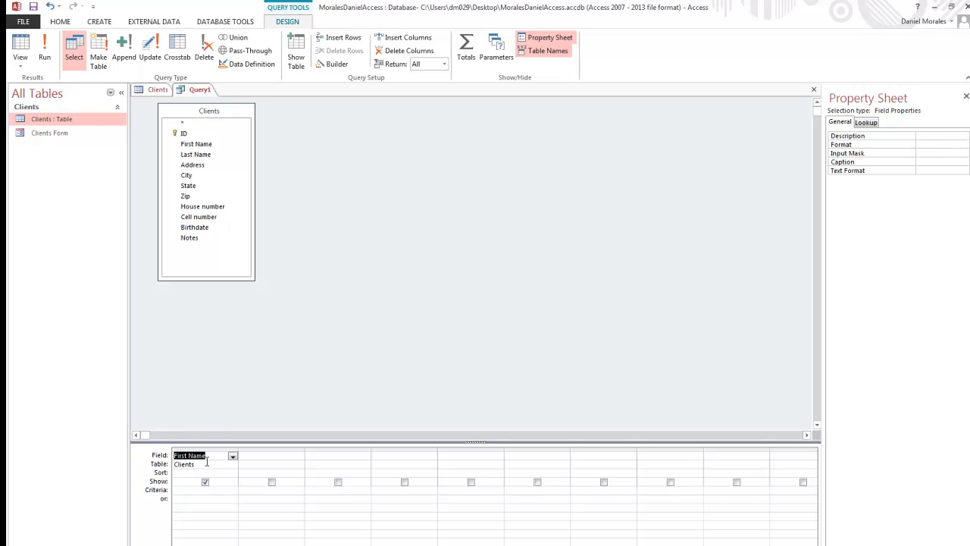
left_click(254, 455)
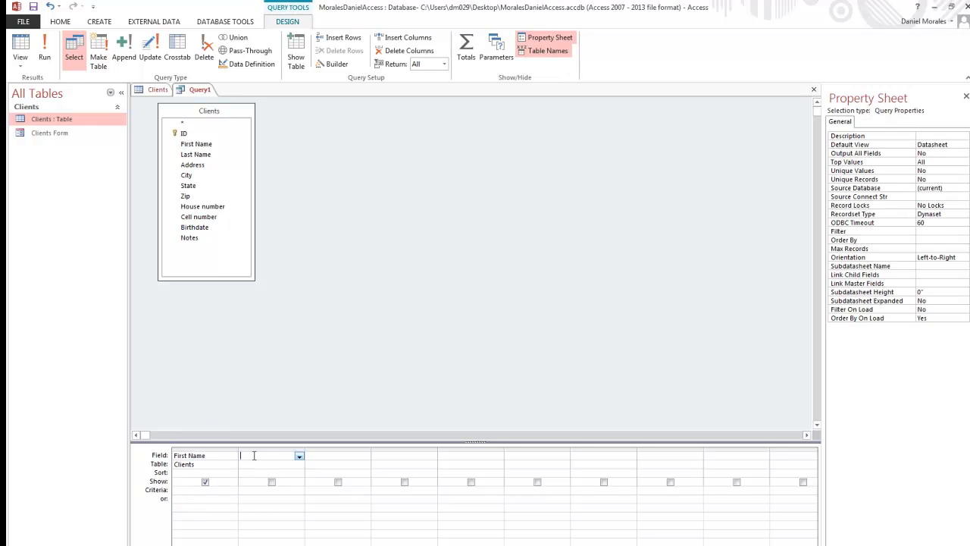
left_click(299, 457)
left_click(257, 488)
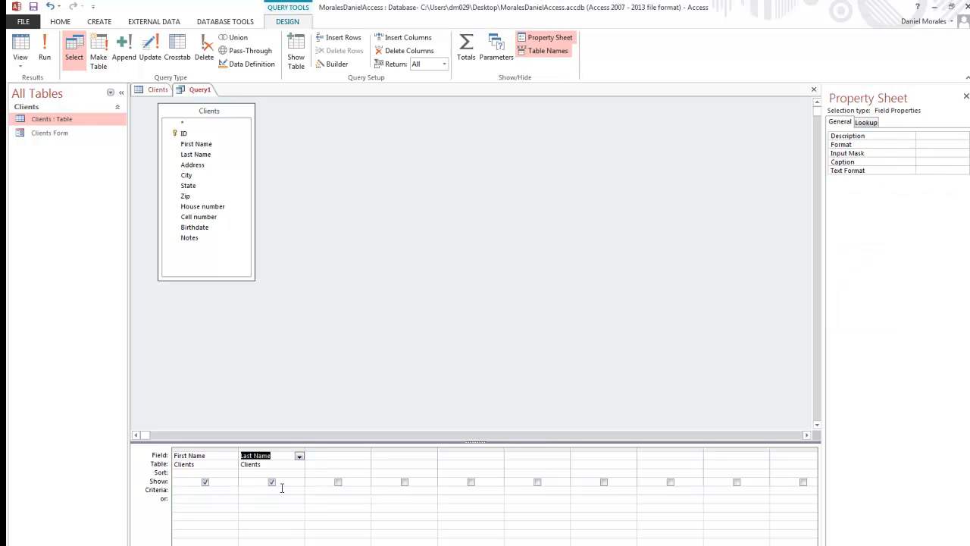
left_click(317, 457)
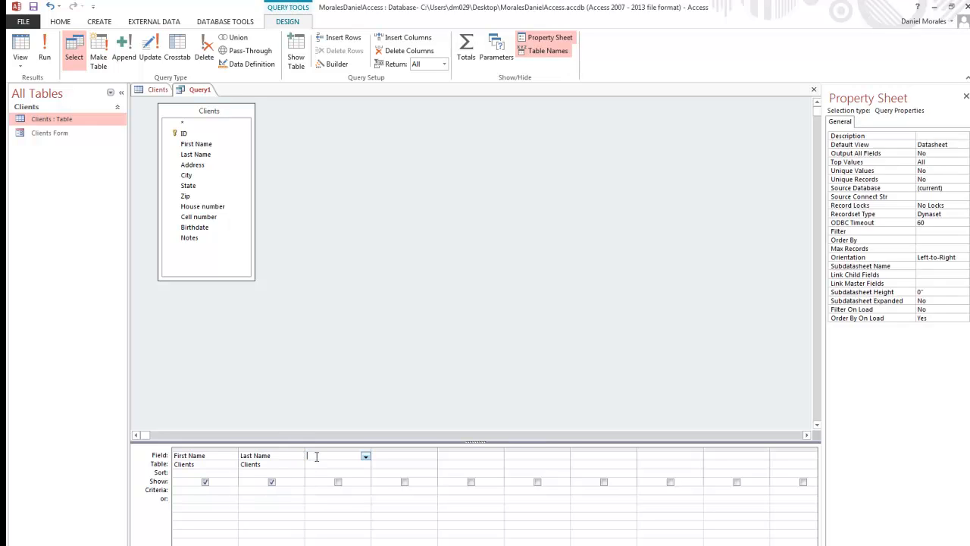
left_click(366, 457)
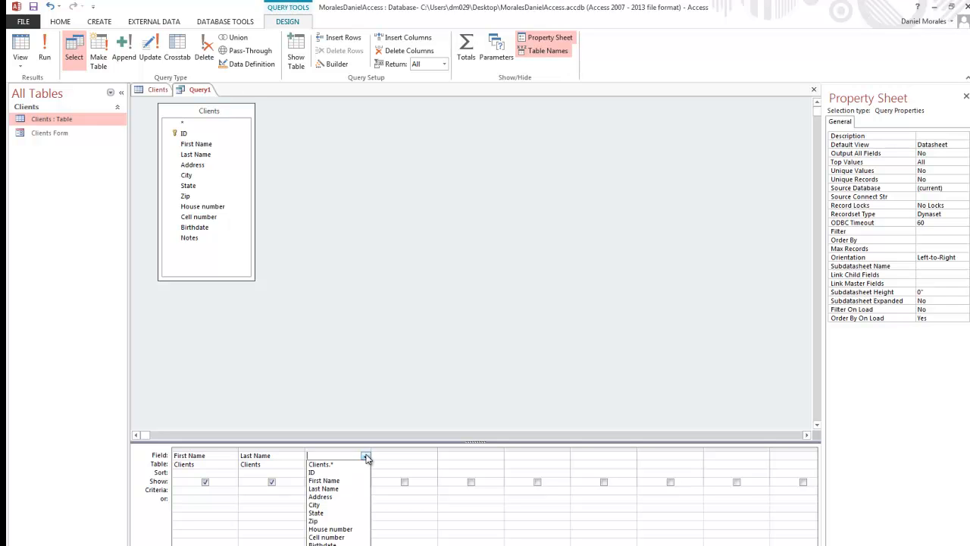
left_click(329, 502)
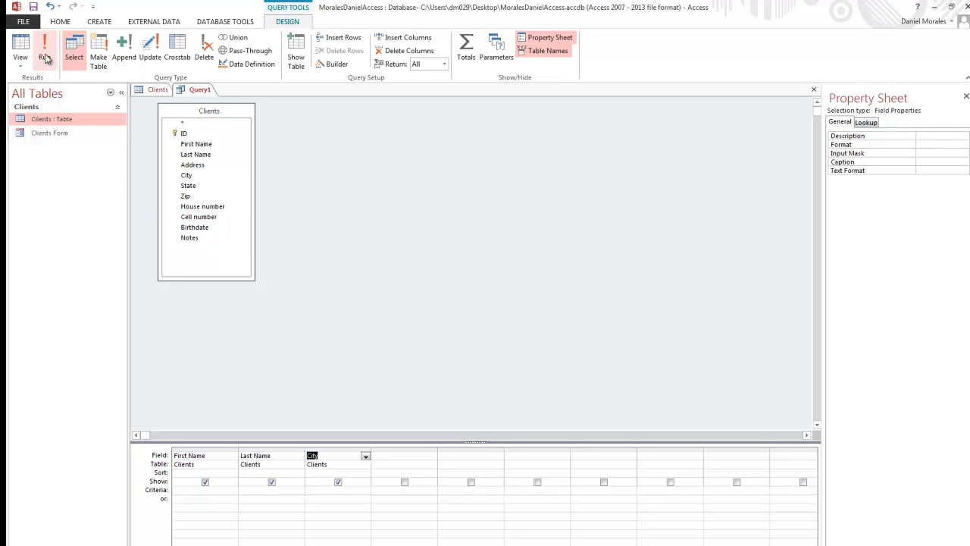
Step: Check the query's records in Datasheet View and return to Design View
left_click(21, 64)
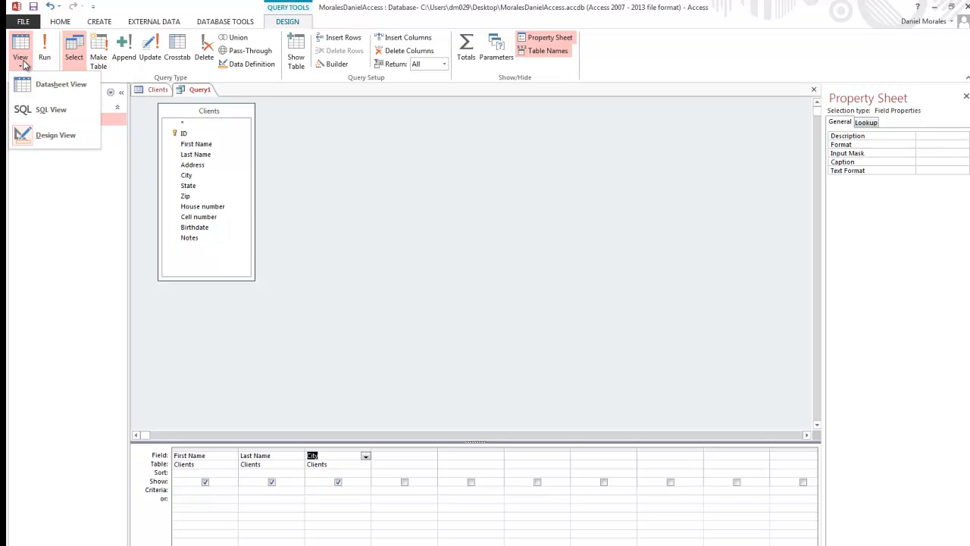
left_click(34, 85)
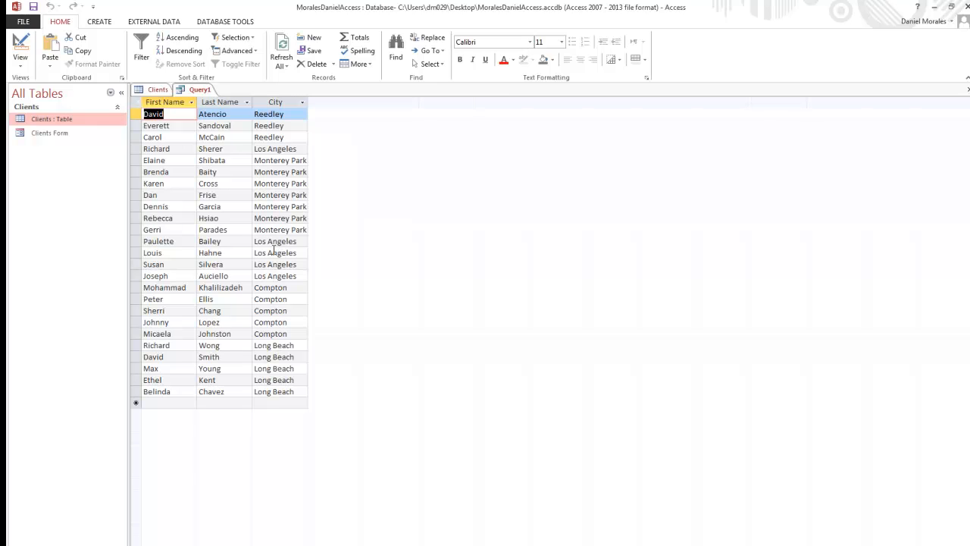
left_click(22, 64)
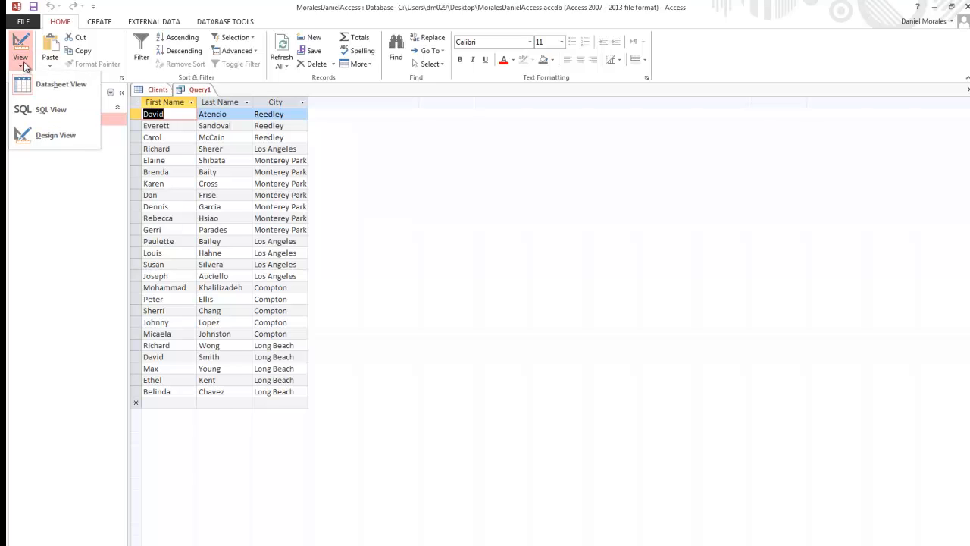
left_click(38, 135)
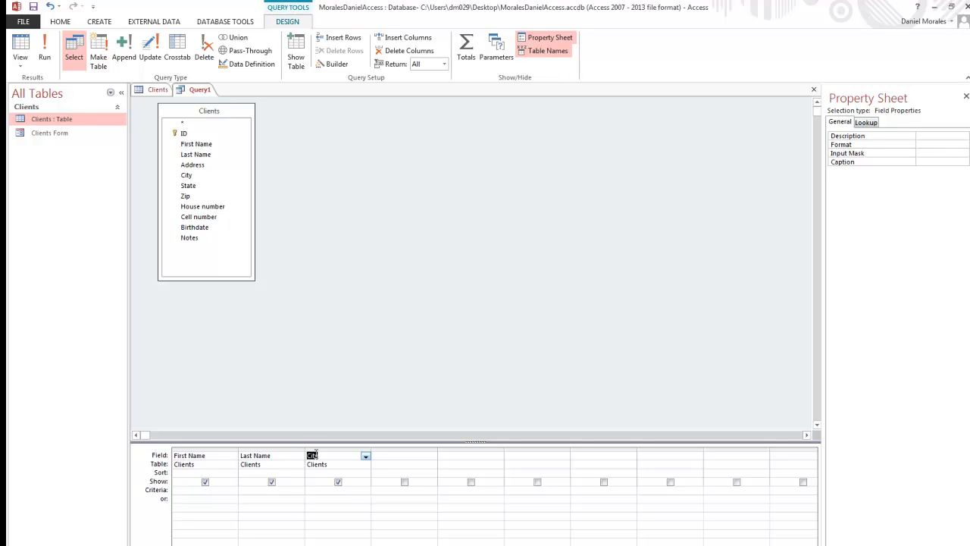
Step: Set the City field's criteria to Los Angeles and show the filtered records in Datasheet View
left_click(314, 493)
type("Los Angles")
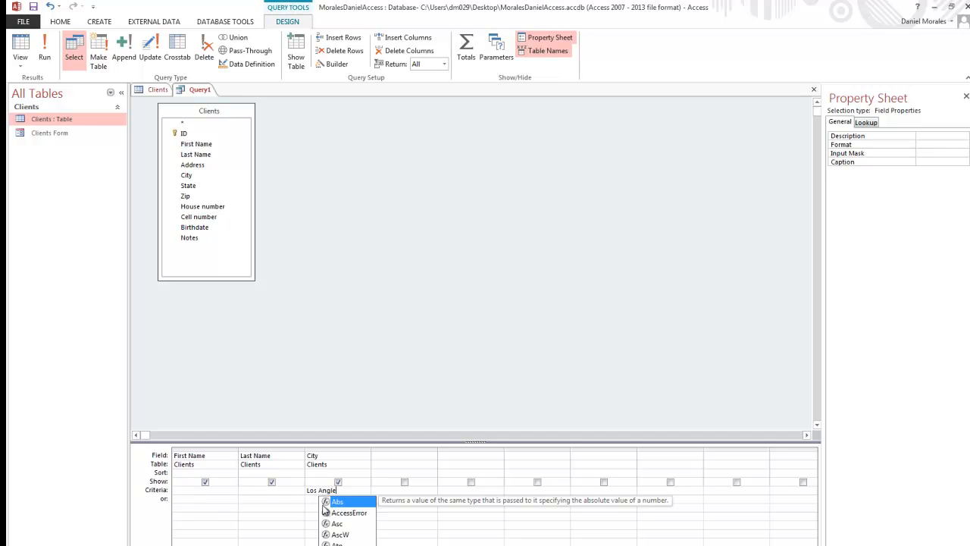
key("BackSpace")
key("BackSpace")
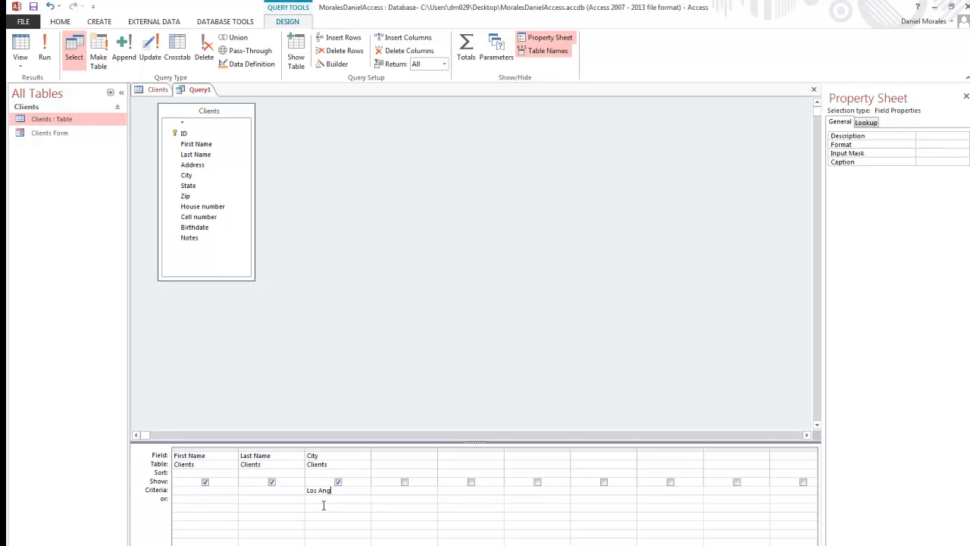
type("eles")
left_click(20, 64)
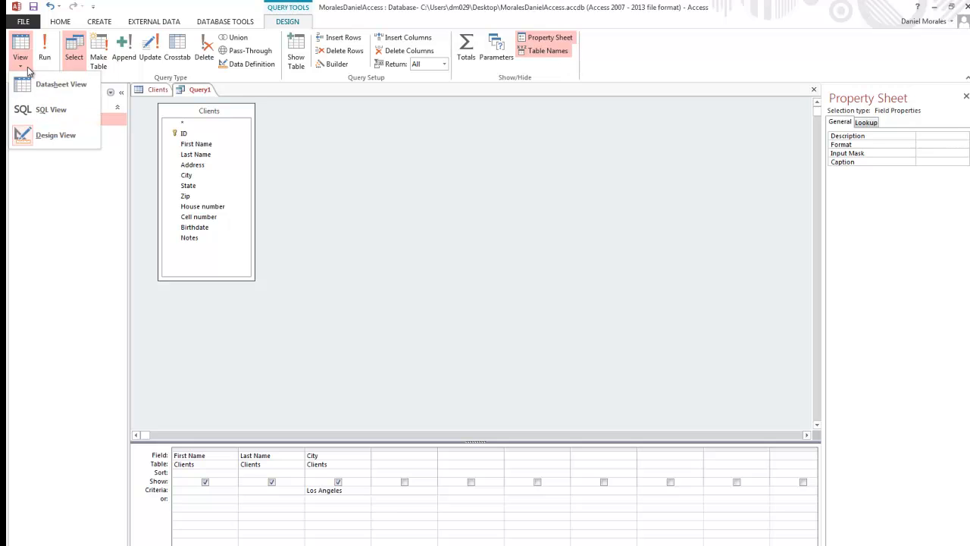
left_click(40, 90)
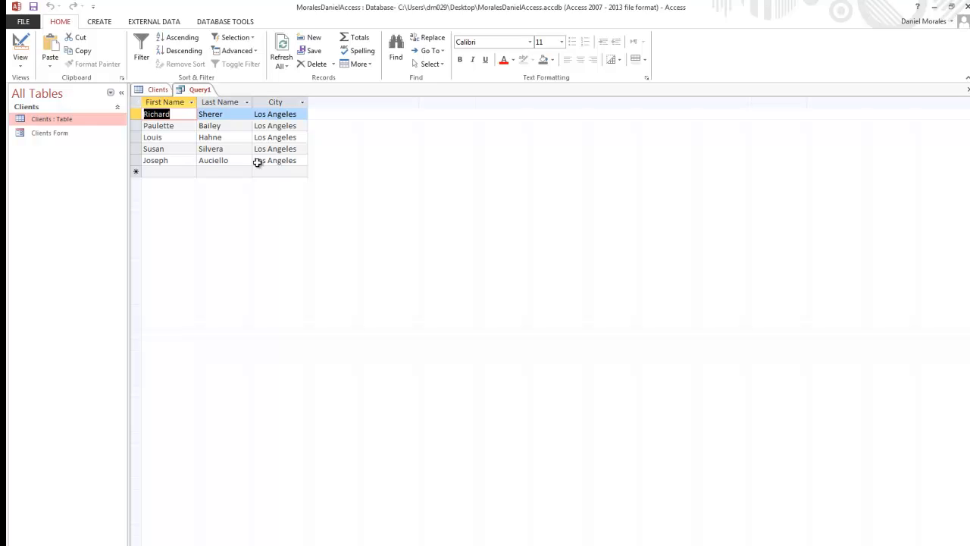
Step: Save the query under the name City and close it
left_click(34, 9)
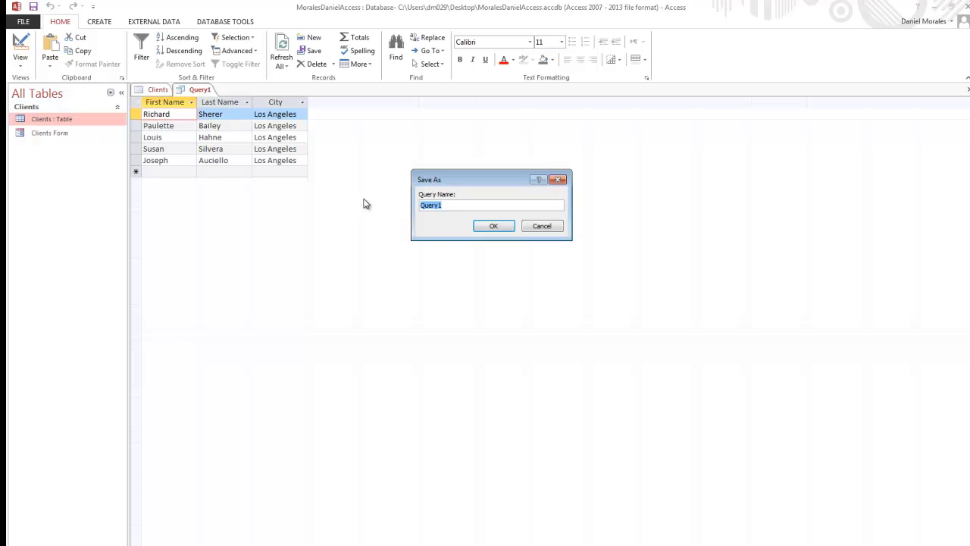
left_click_drag(448, 182, 314, 197)
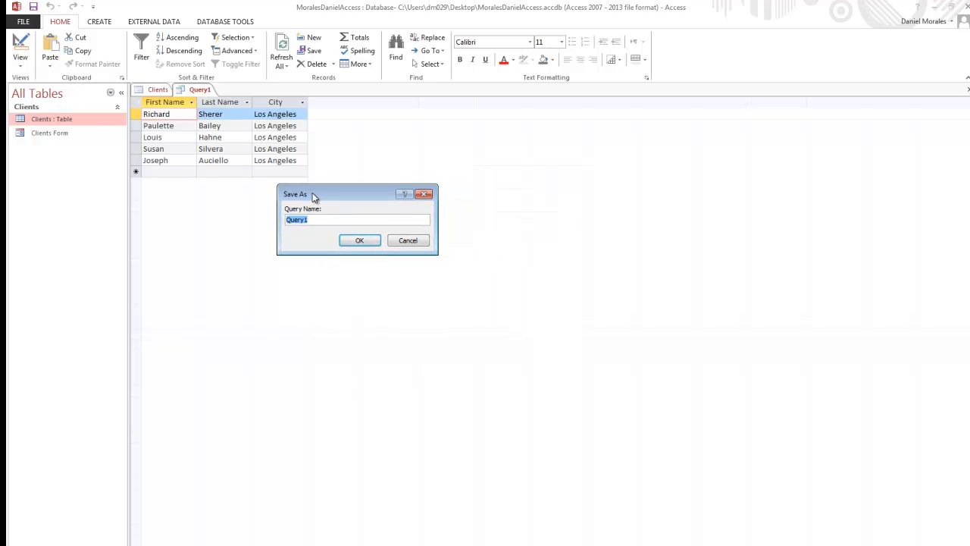
type("City")
left_click(353, 241)
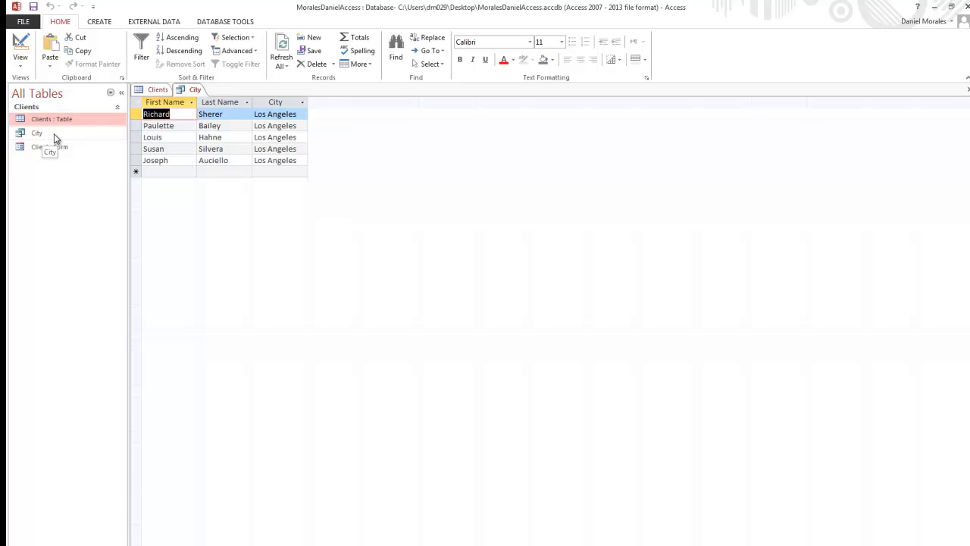
right_click(192, 90)
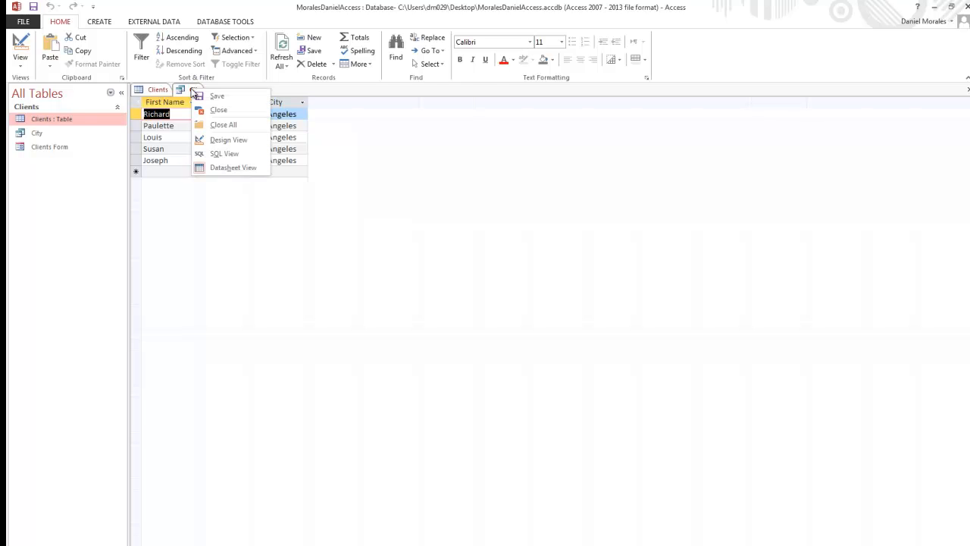
left_click(217, 110)
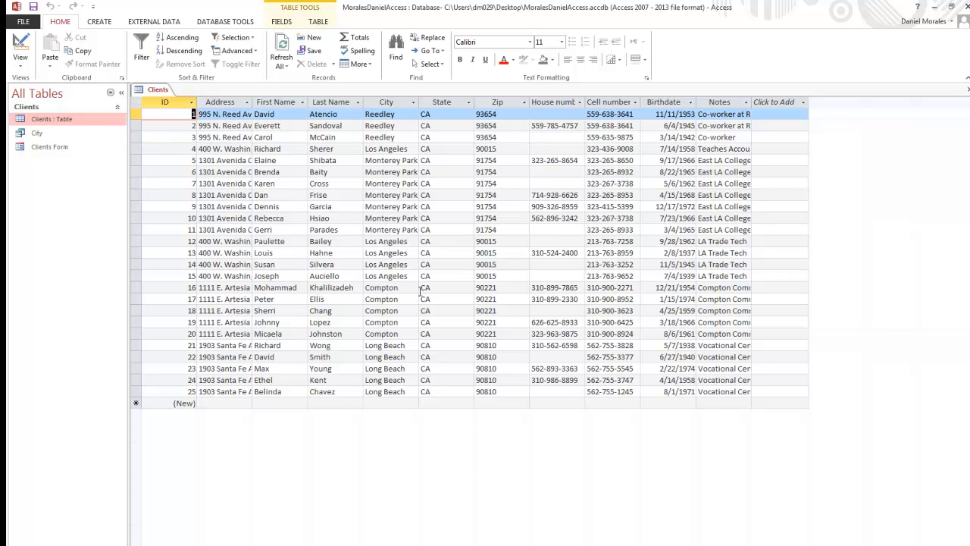
Step: Start a second query in Design view with the Clients table and stretch its field list to show all fields
left_click(99, 22)
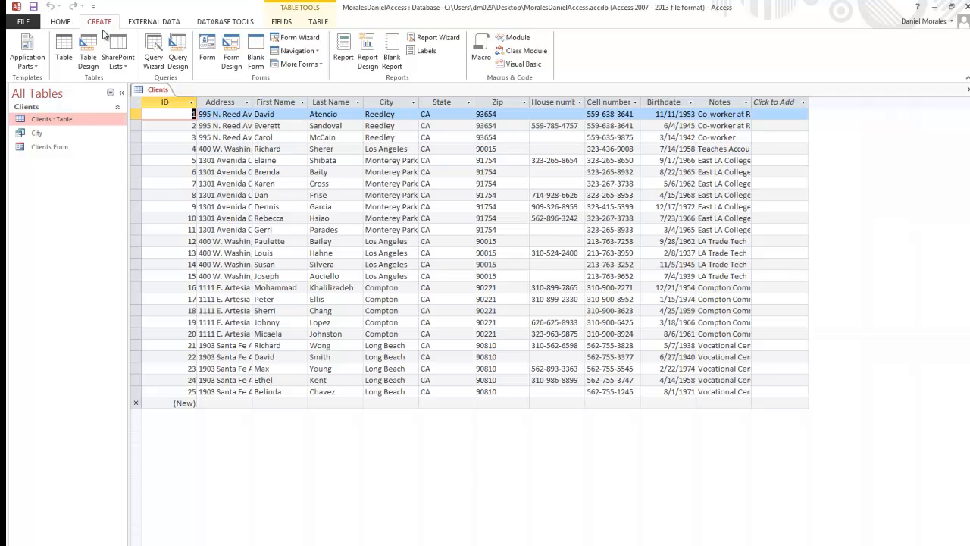
left_click(180, 56)
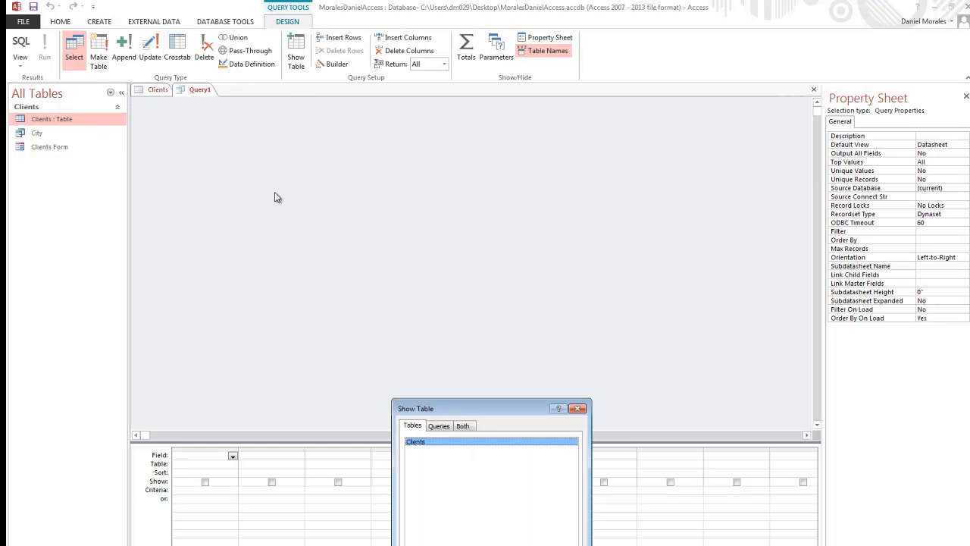
left_click_drag(444, 410, 248, 179)
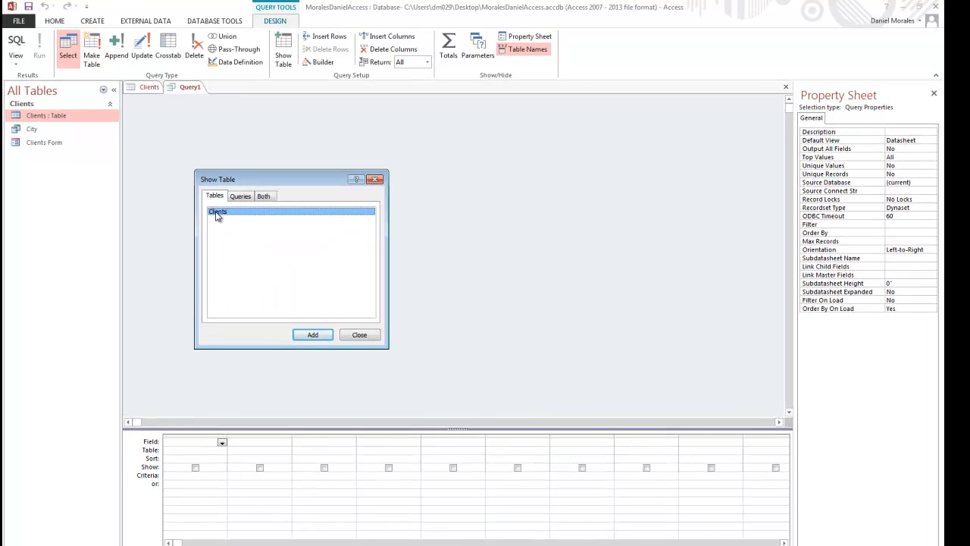
left_click(308, 338)
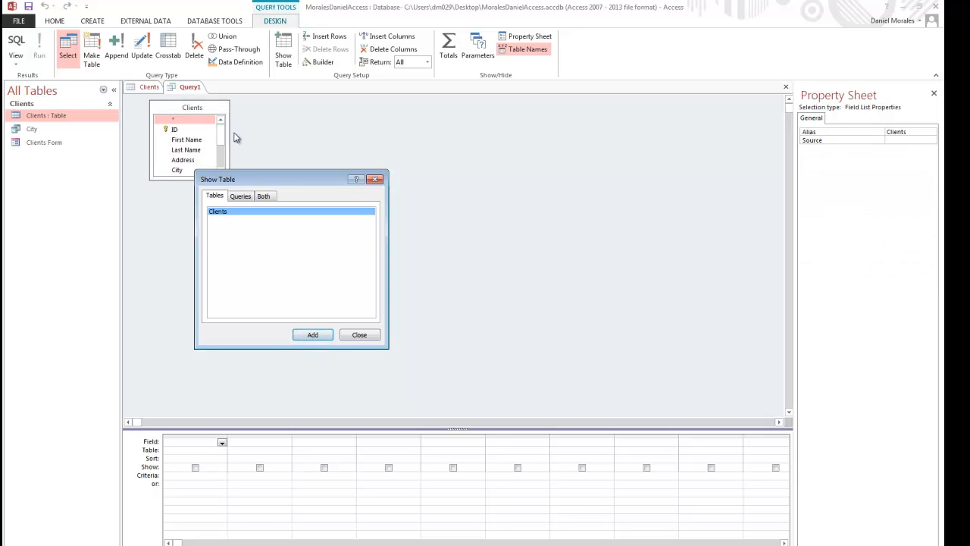
left_click(359, 336)
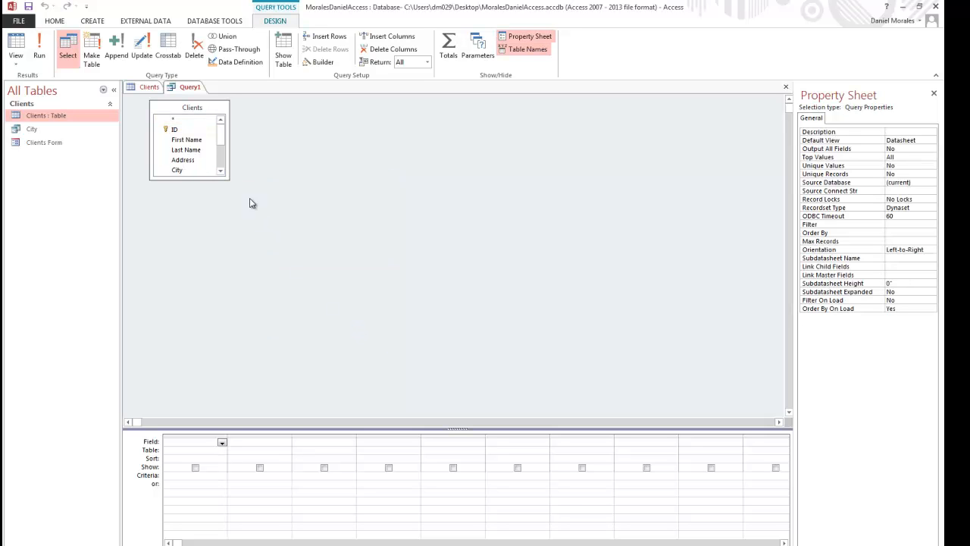
left_click(201, 119)
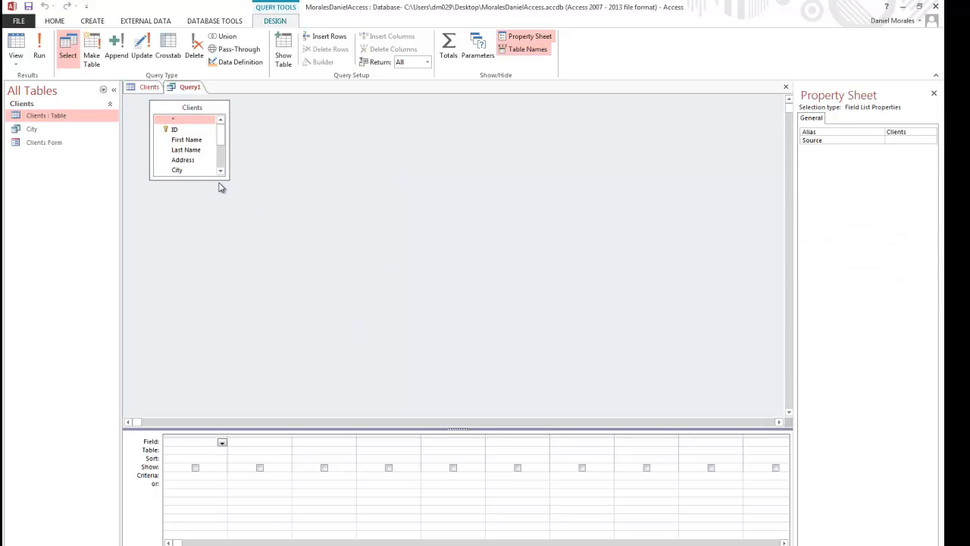
left_click_drag(228, 180, 228, 273)
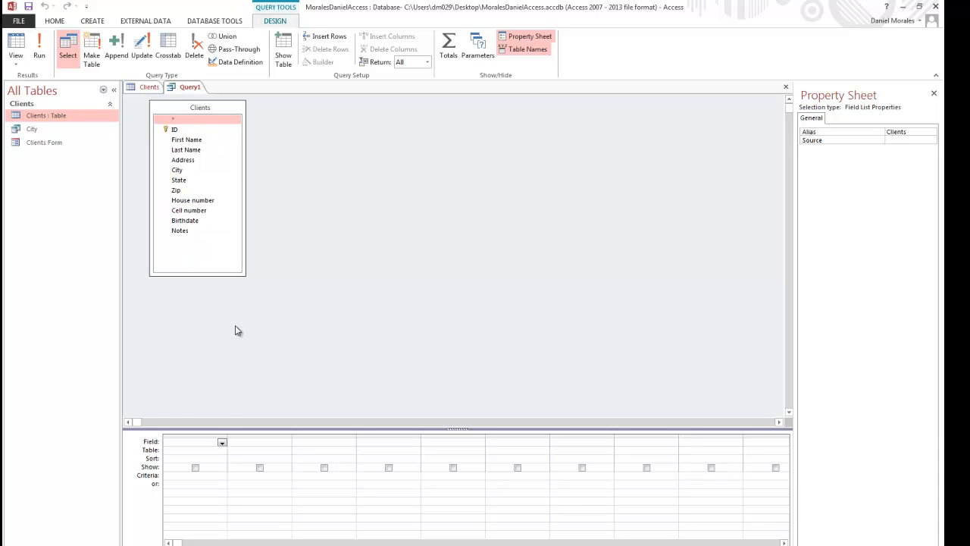
Step: Add the First Name, Last Name and House number fields to the query's first three columns
left_click(222, 443)
left_click(182, 466)
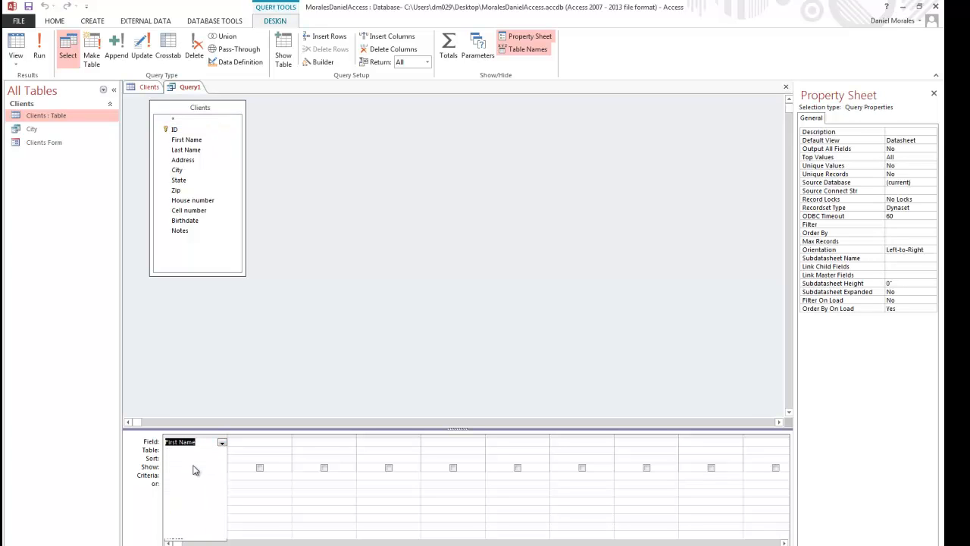
left_click(243, 443)
left_click(285, 442)
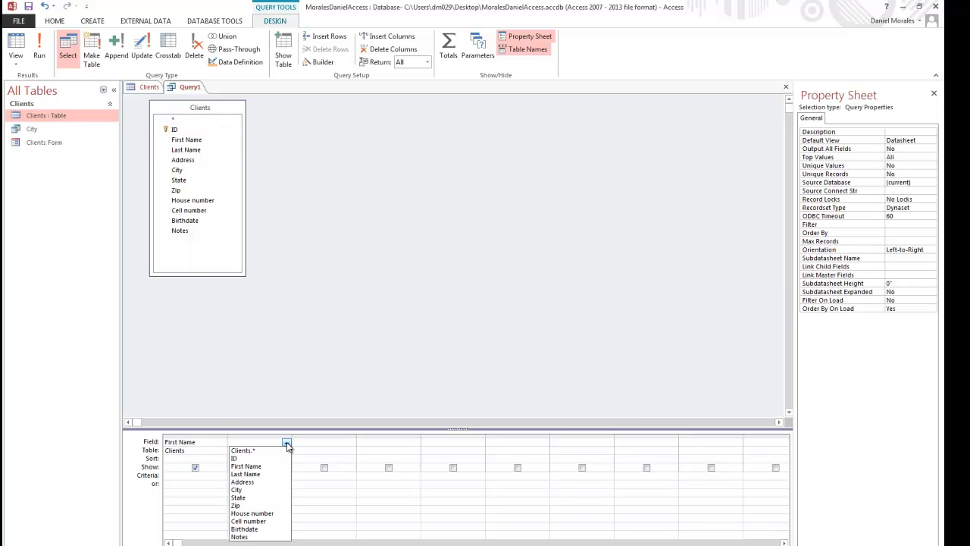
left_click(261, 473)
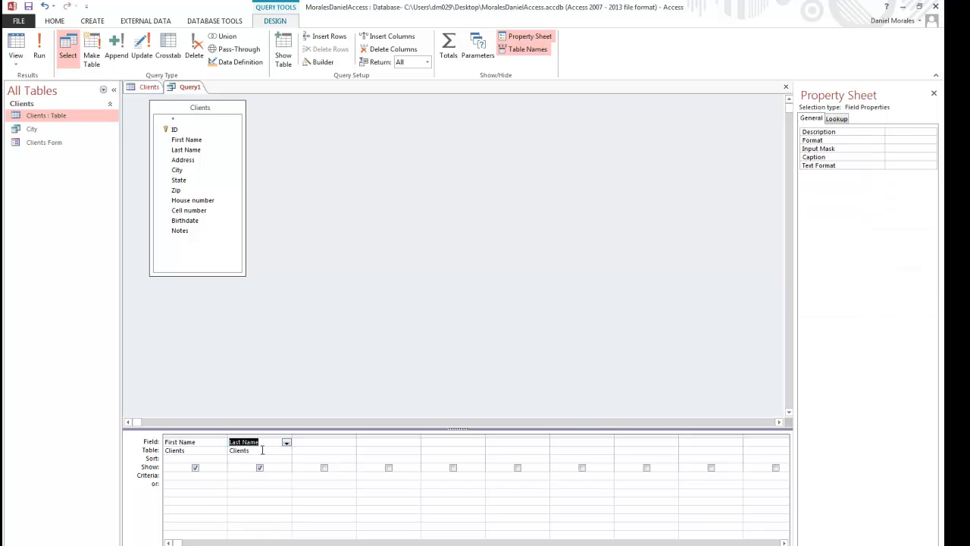
left_click(306, 443)
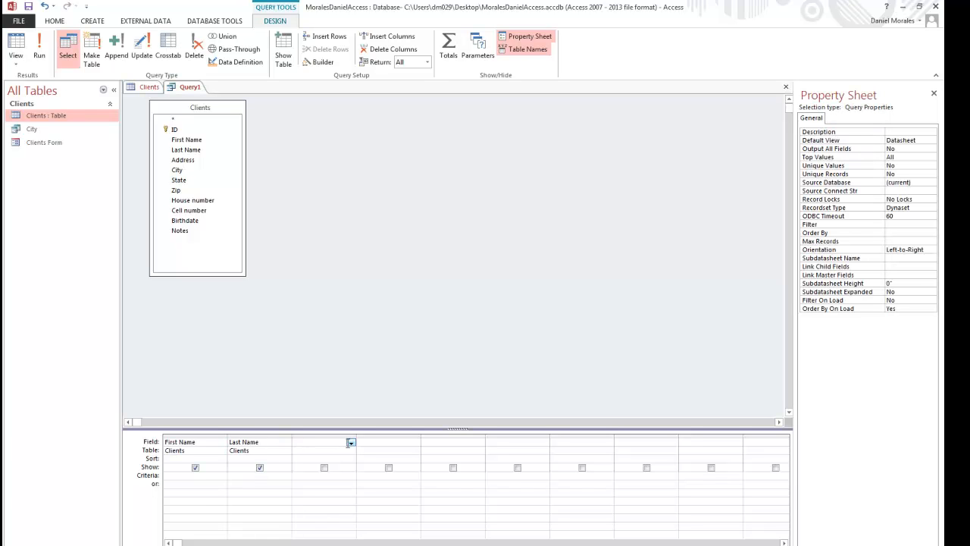
left_click(350, 442)
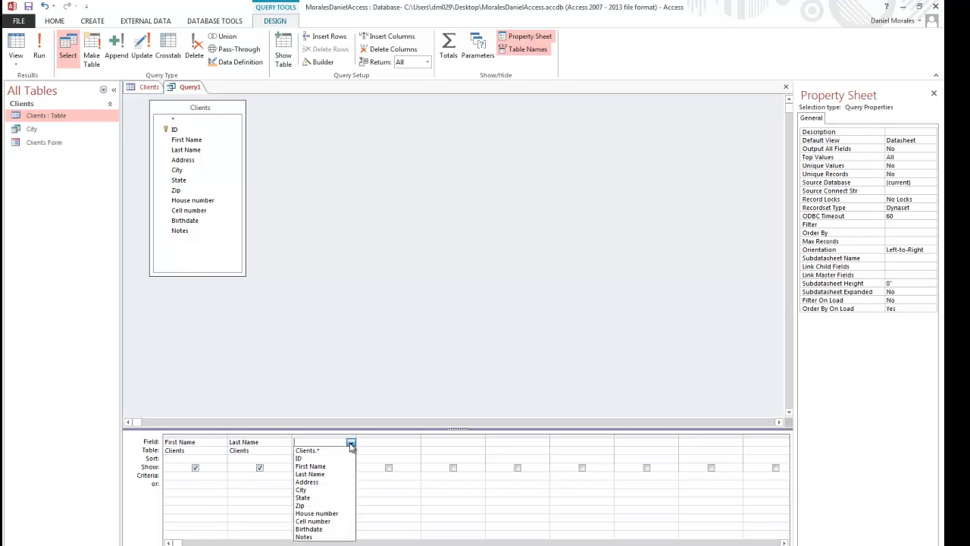
left_click(314, 514)
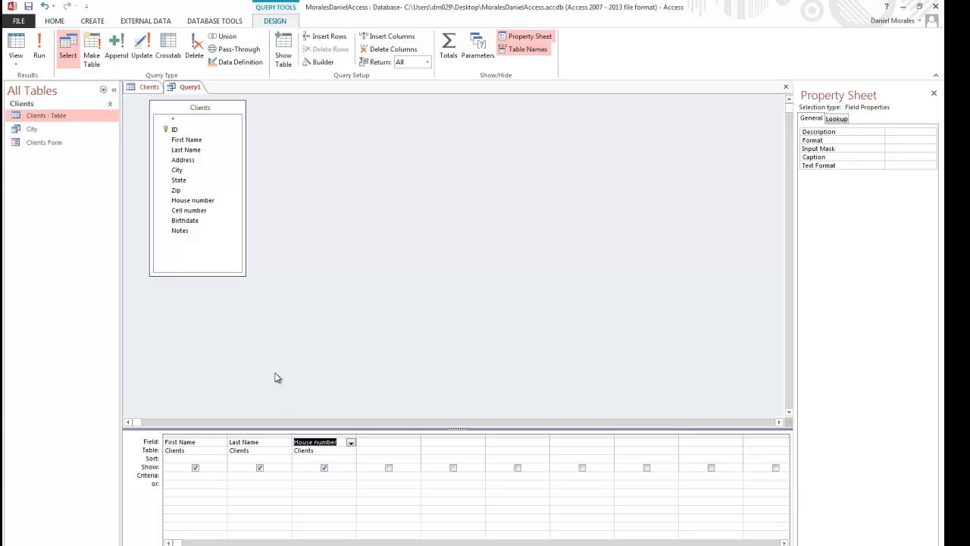
Step: Check the unfiltered house number records in Datasheet View and return to Design View
left_click(20, 67)
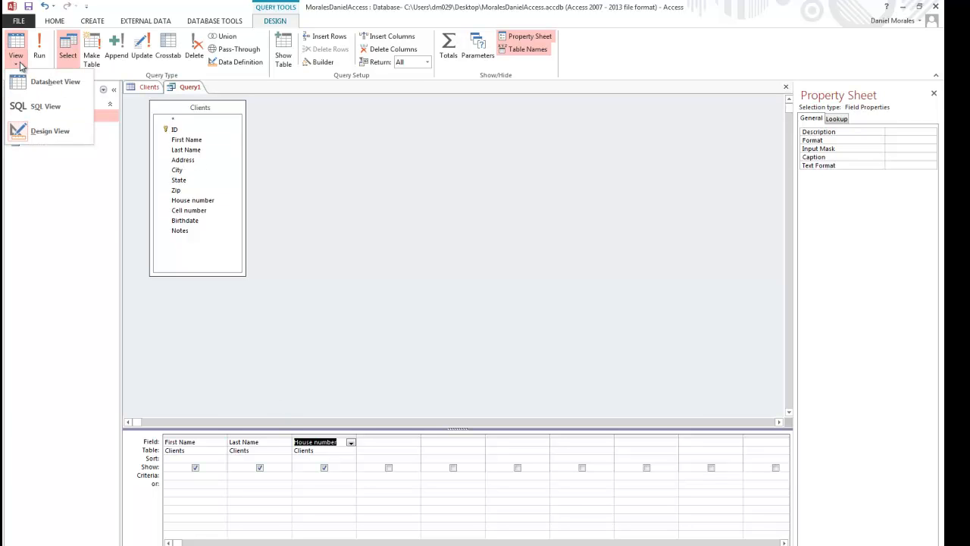
left_click(55, 86)
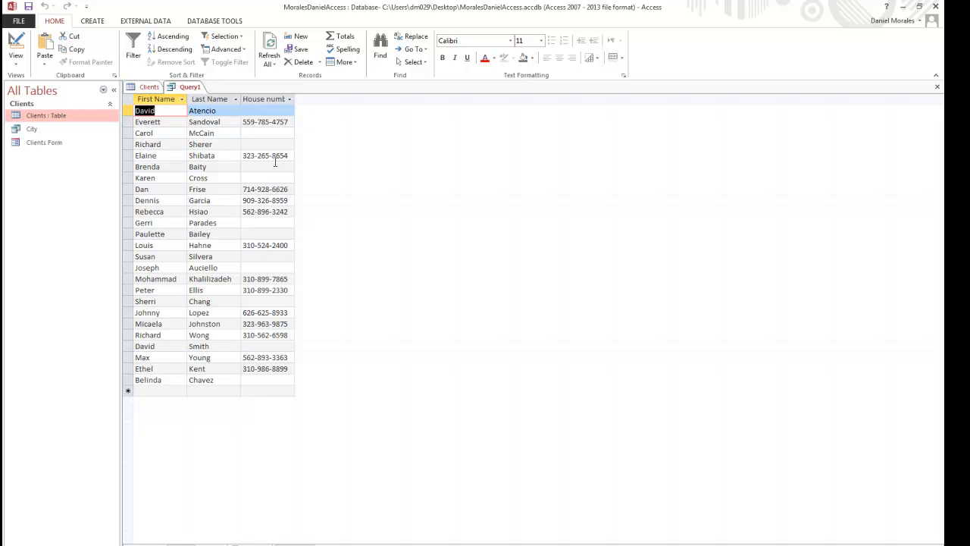
left_click(15, 57)
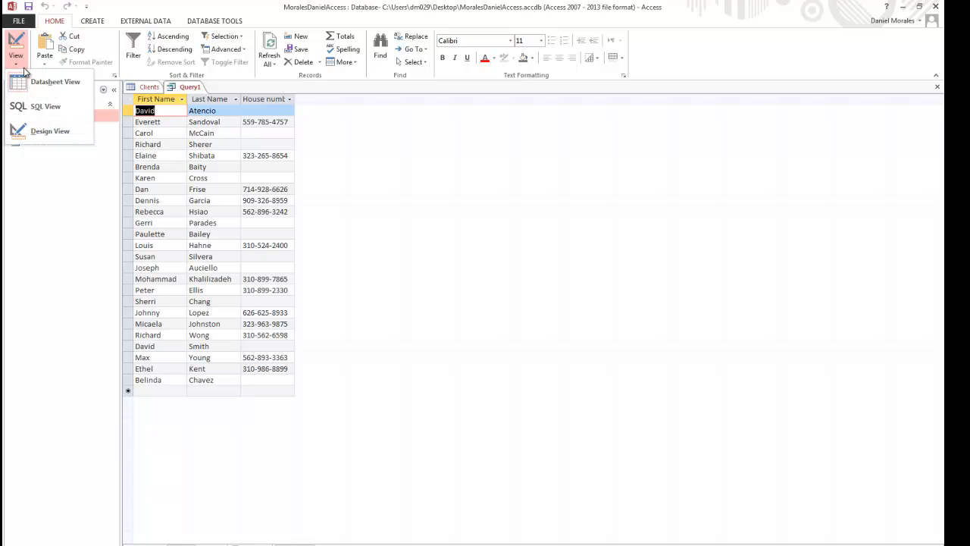
left_click(35, 131)
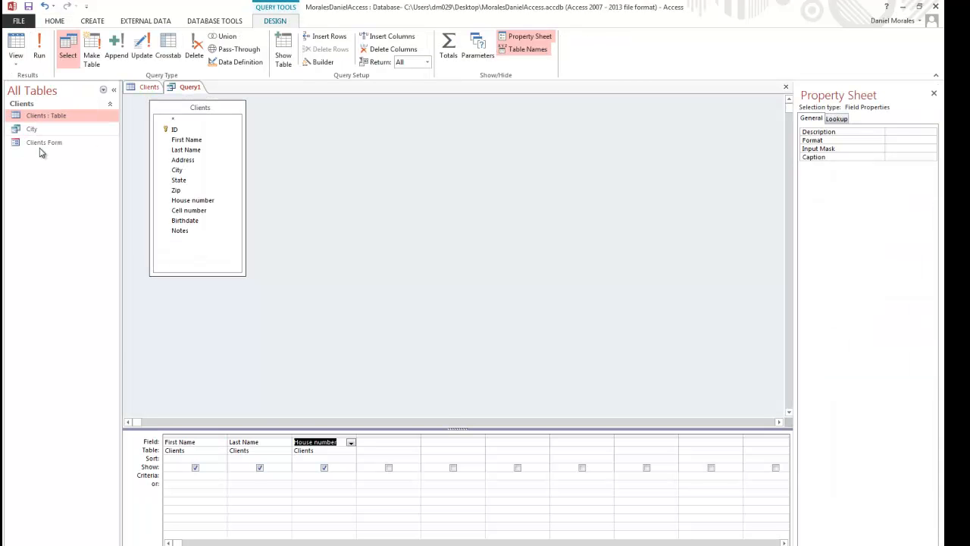
Step: Set the House number field's criteria to * and show the filtered records in Datasheet View
left_click(310, 476)
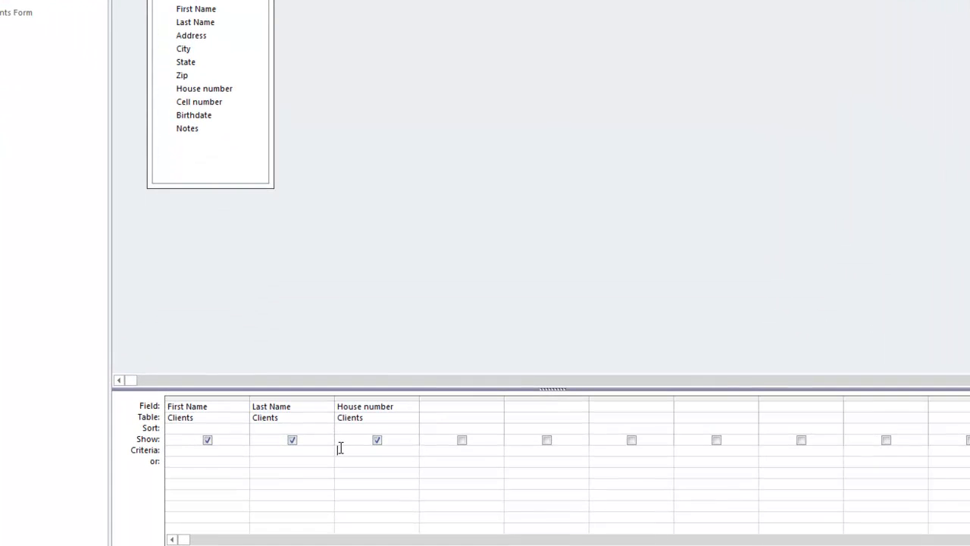
left_click(341, 448)
type("*")
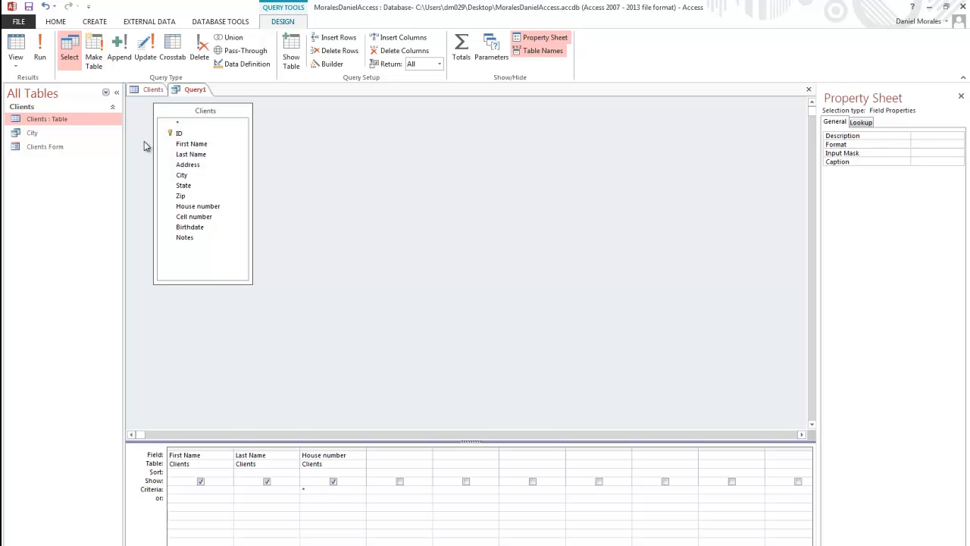
left_click(18, 63)
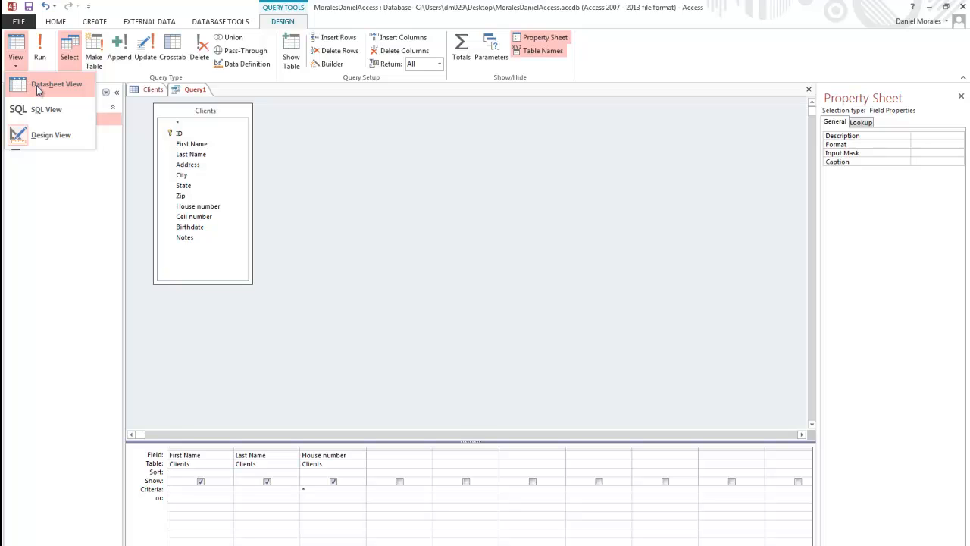
left_click(39, 90)
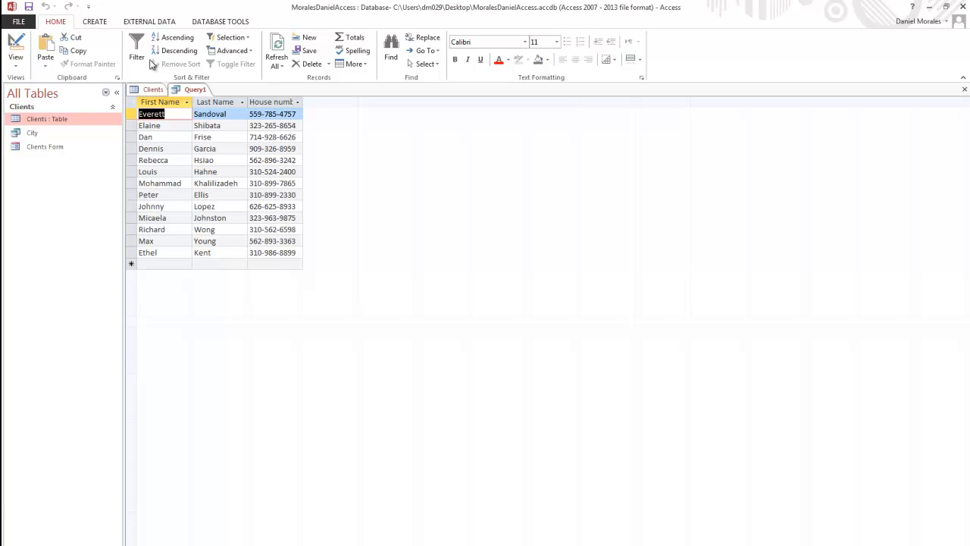
Step: Save the query under the name House Number and close it
left_click(29, 6)
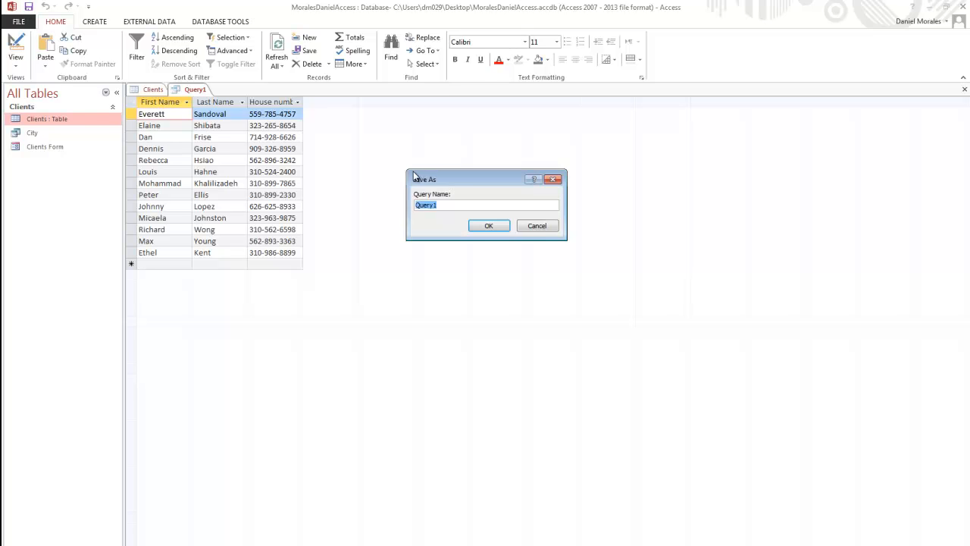
left_click_drag(425, 181, 176, 300)
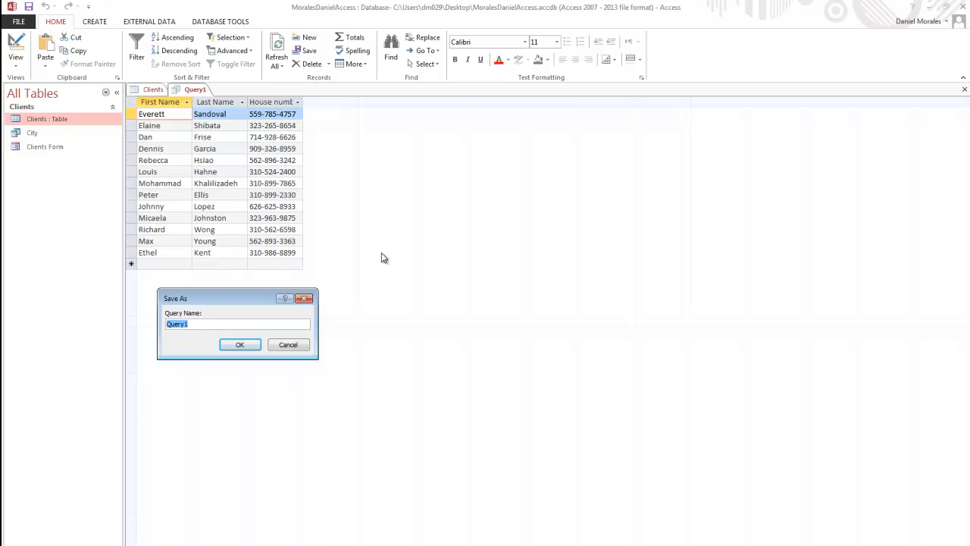
type("House Number")
left_click(239, 345)
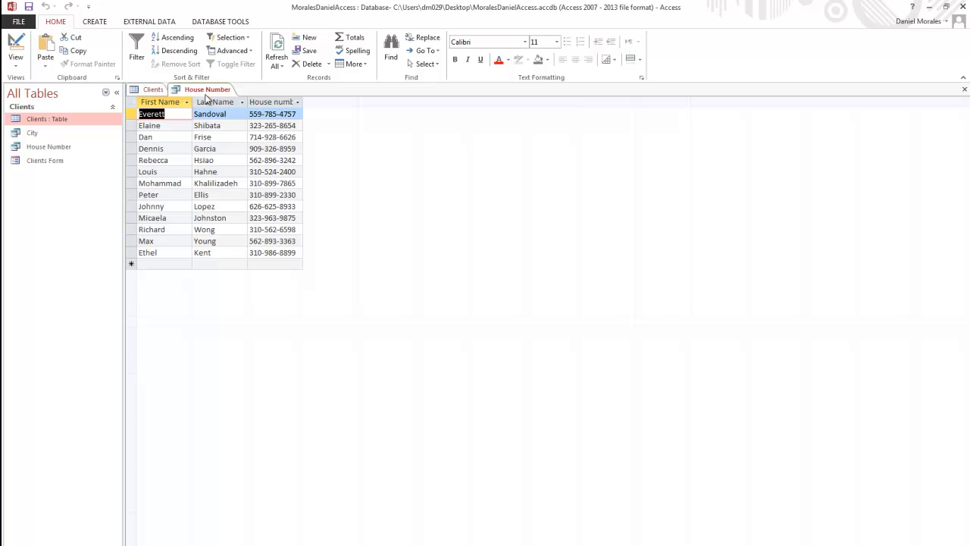
right_click(208, 90)
left_click(217, 111)
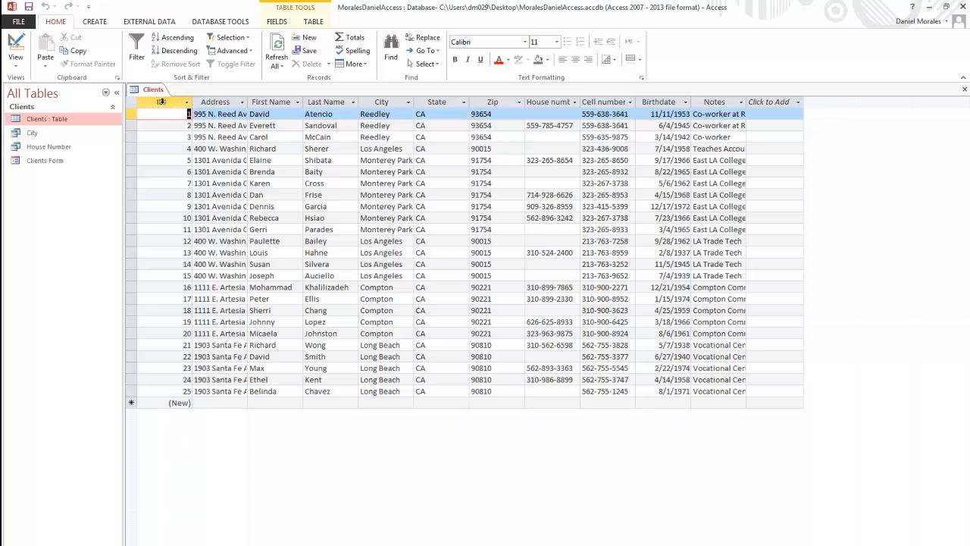
Step: Start a third query in Design view with the Clients table and stretch its field list to show all fields
left_click(96, 22)
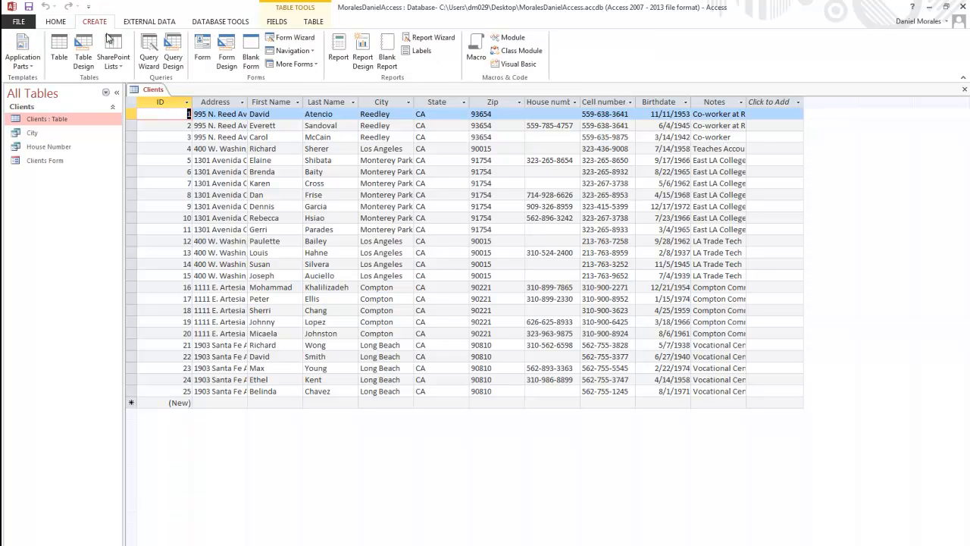
left_click(174, 56)
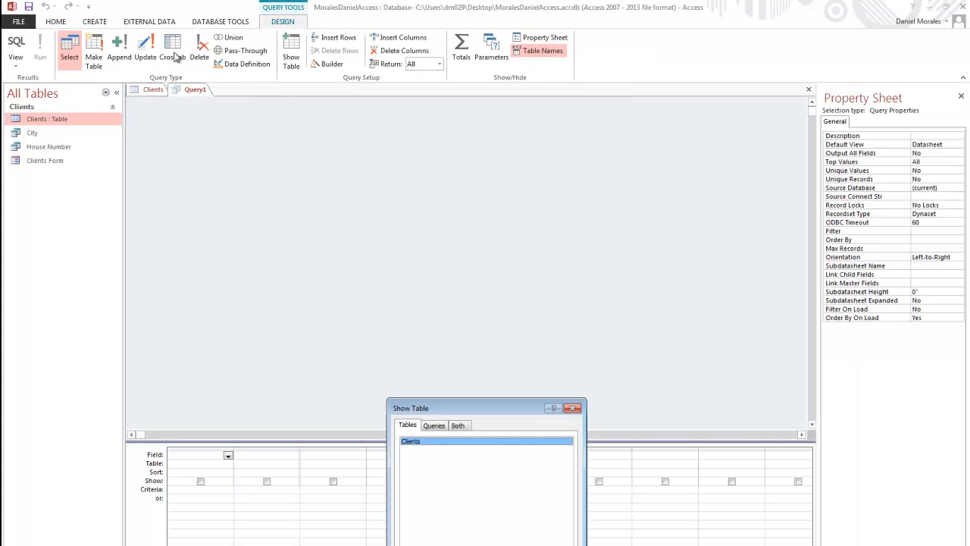
left_click_drag(421, 406, 190, 125)
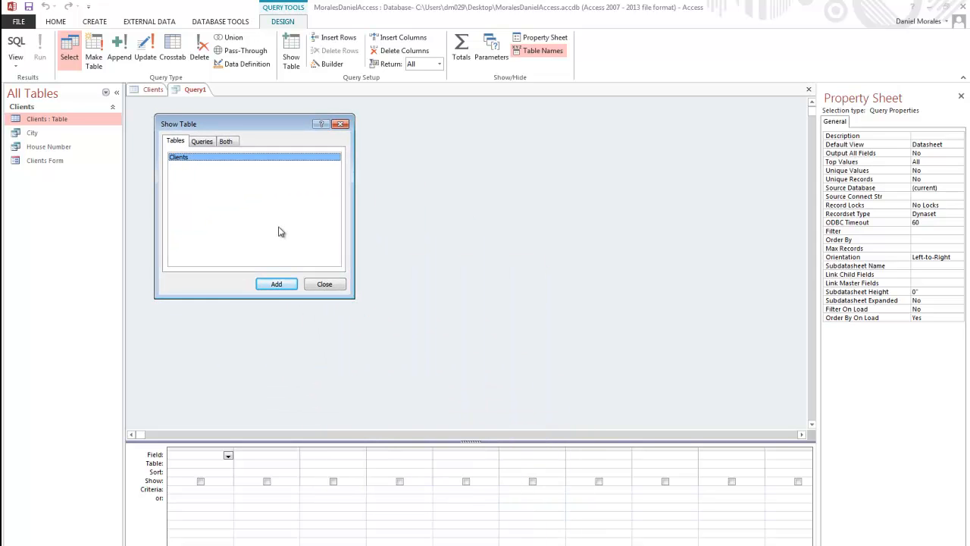
left_click(285, 286)
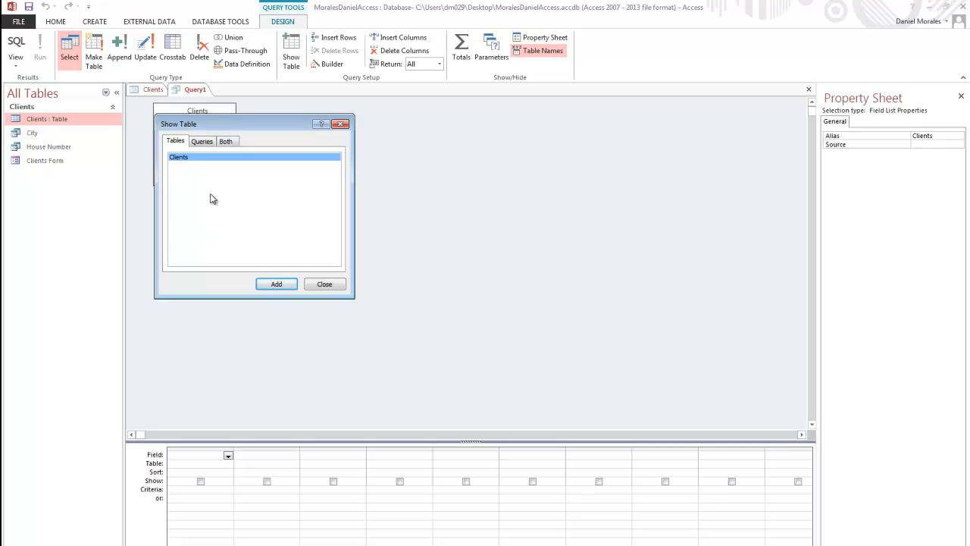
left_click(324, 285)
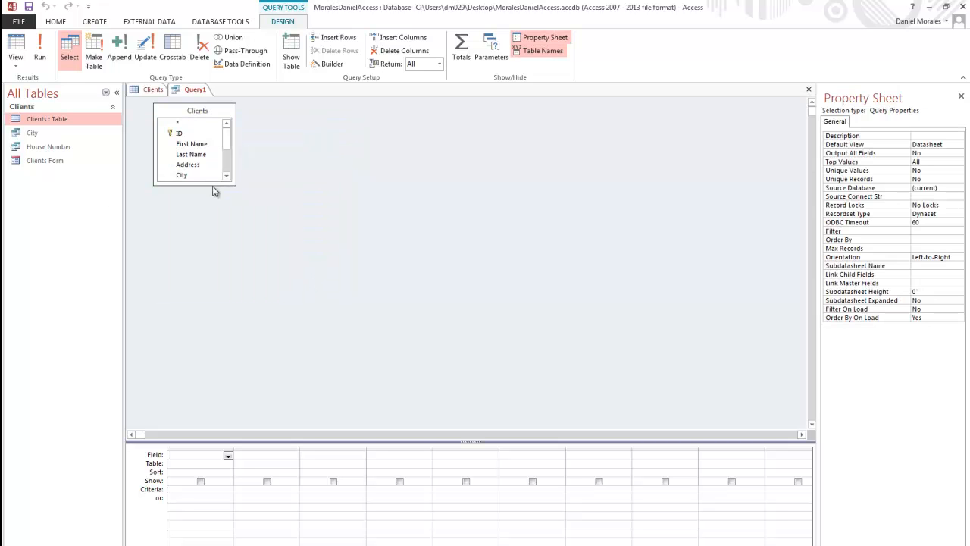
left_click_drag(212, 185, 254, 271)
Step: Add the First Name, Last Name and Birthdate fields to the query's first three columns
left_click(227, 455)
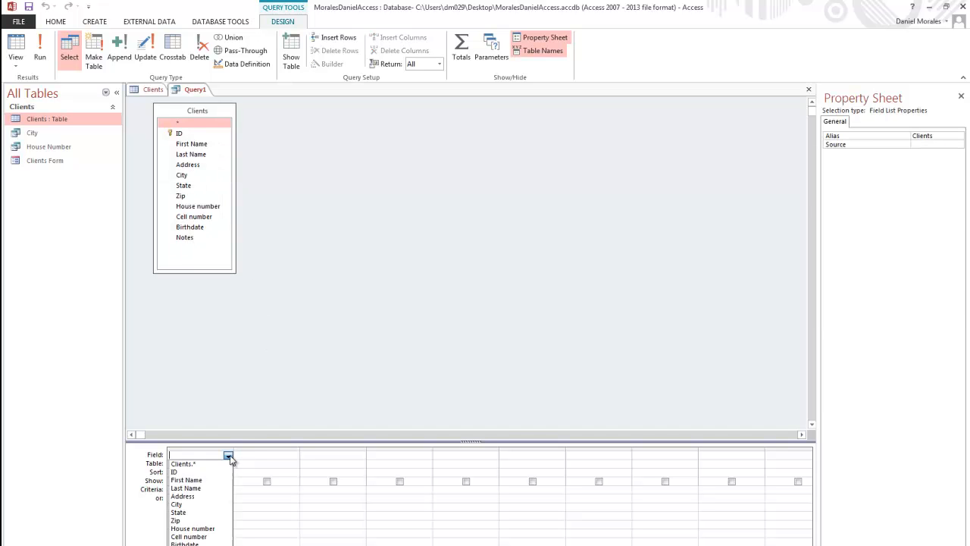
left_click(204, 478)
left_click(262, 457)
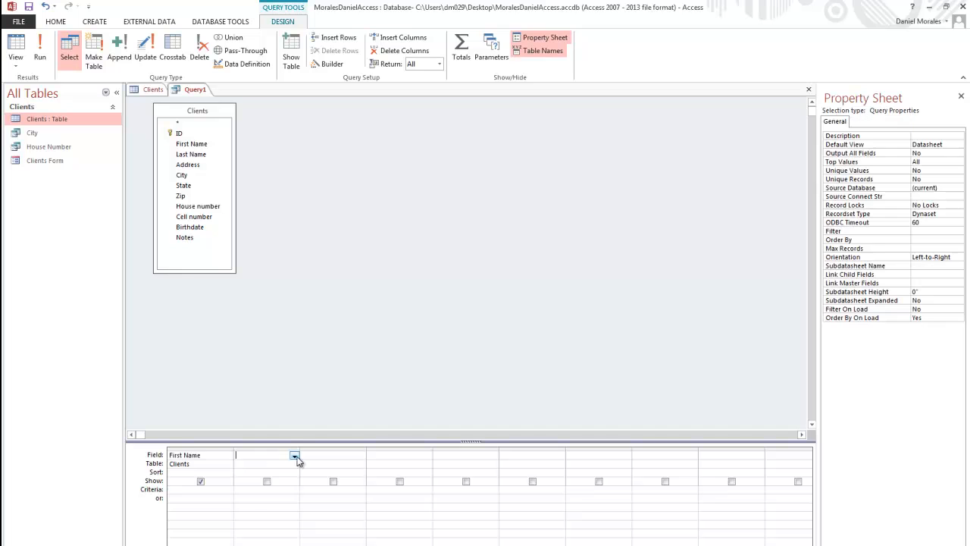
left_click(294, 455)
left_click(264, 488)
left_click(329, 455)
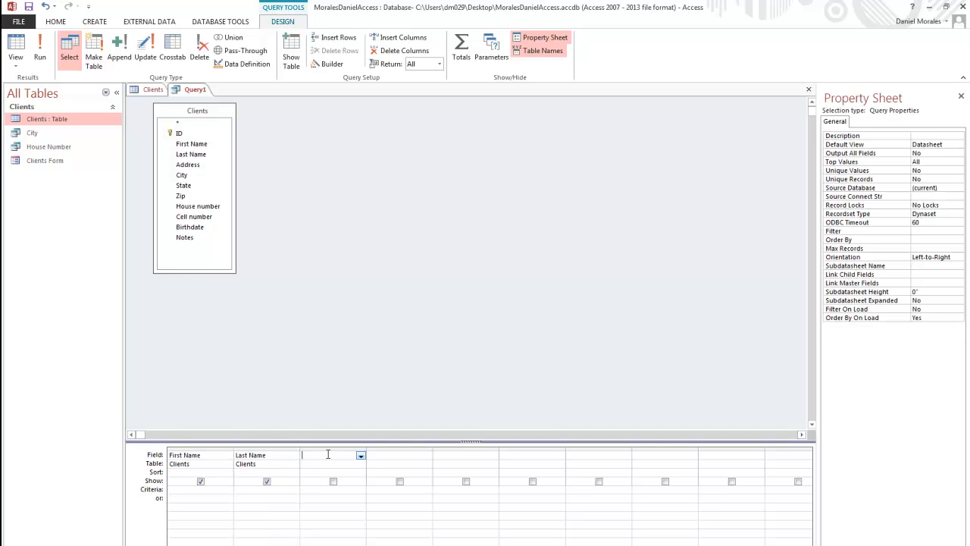
left_click(361, 456)
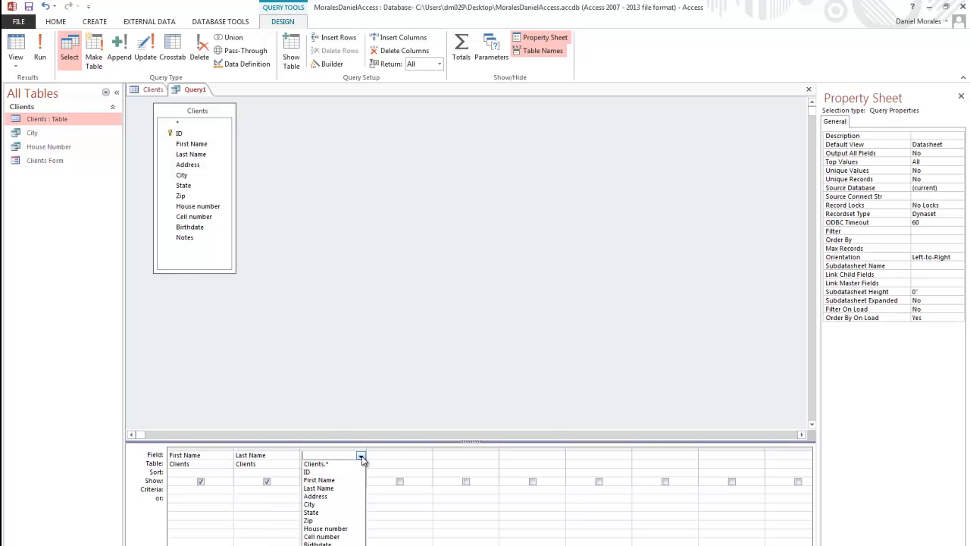
left_click(326, 543)
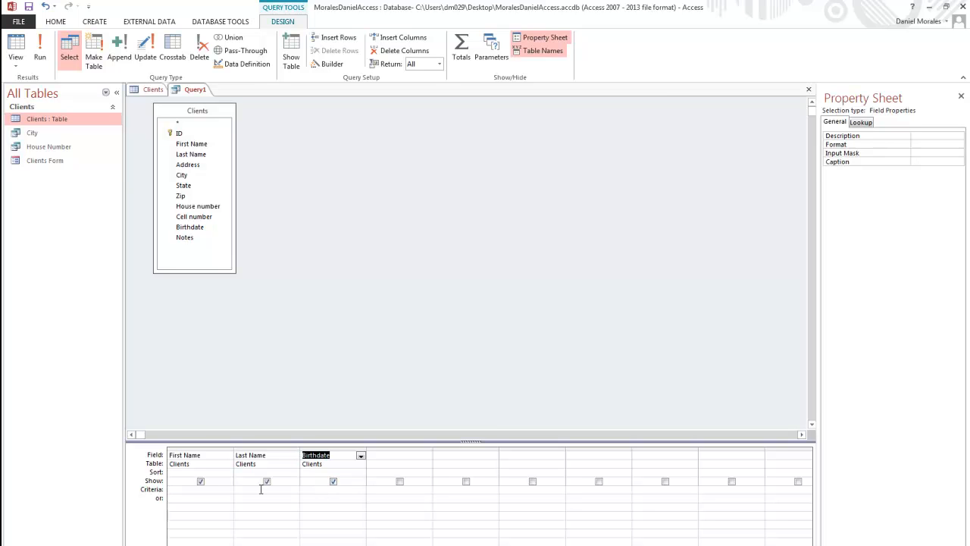
Step: Examine how dates are written in the Clients table's Birthdate column and return to the query design
left_click(313, 490)
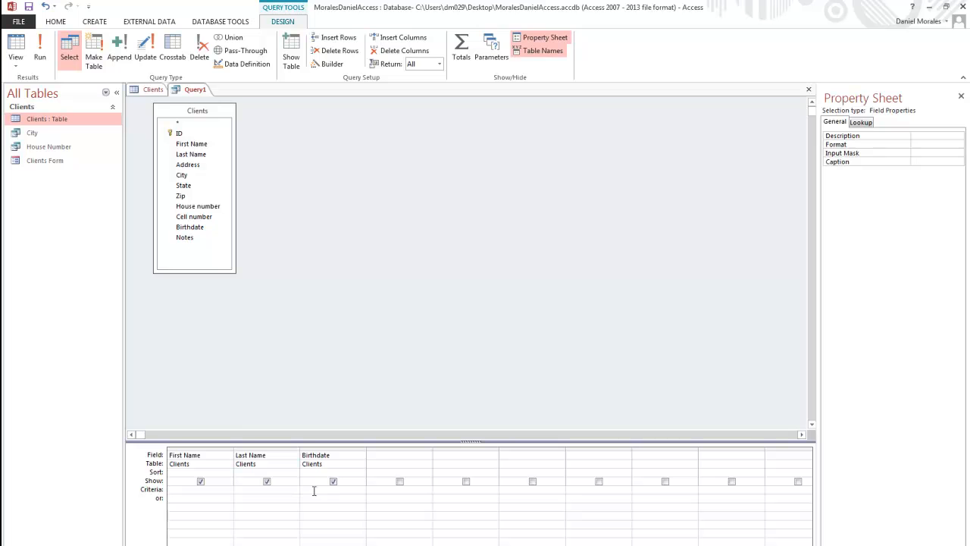
left_click(154, 94)
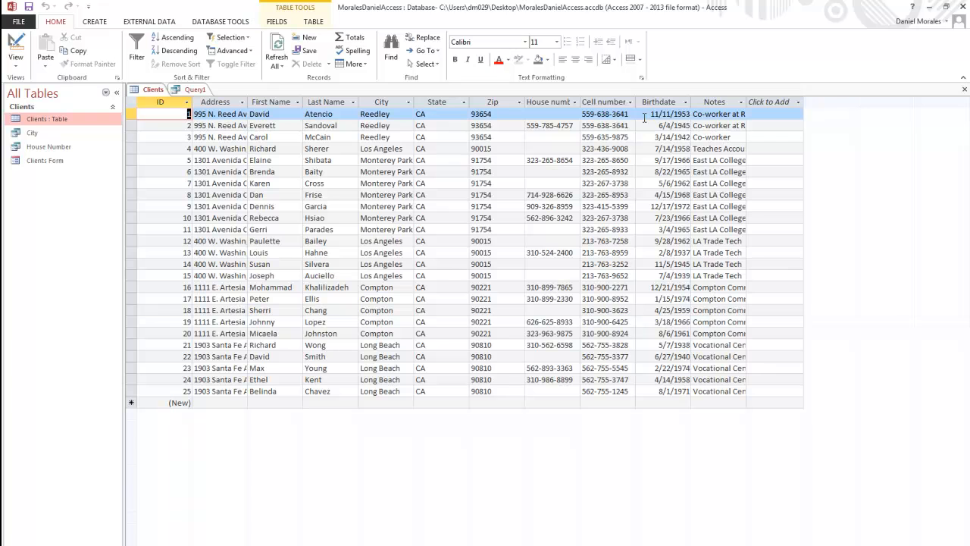
left_click(195, 90)
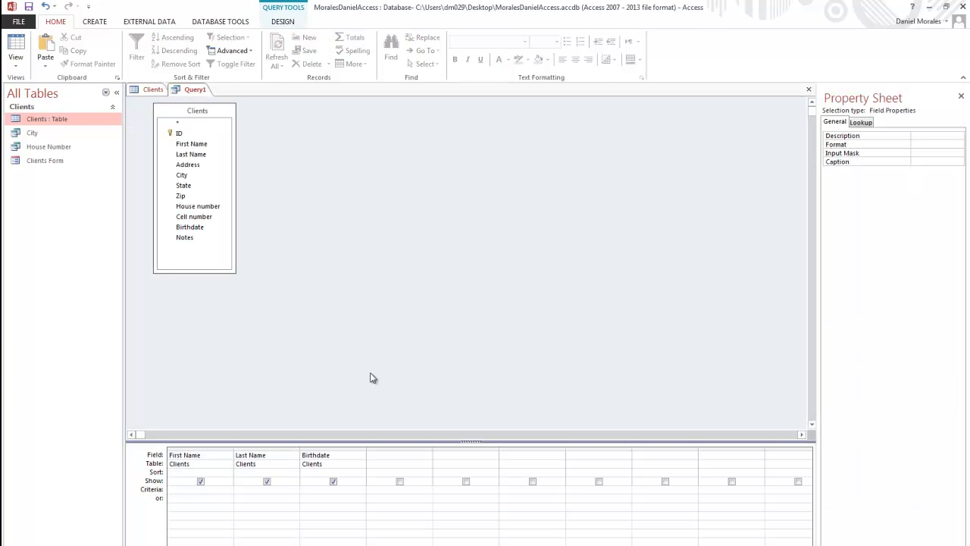
left_click(304, 489)
left_click(149, 89)
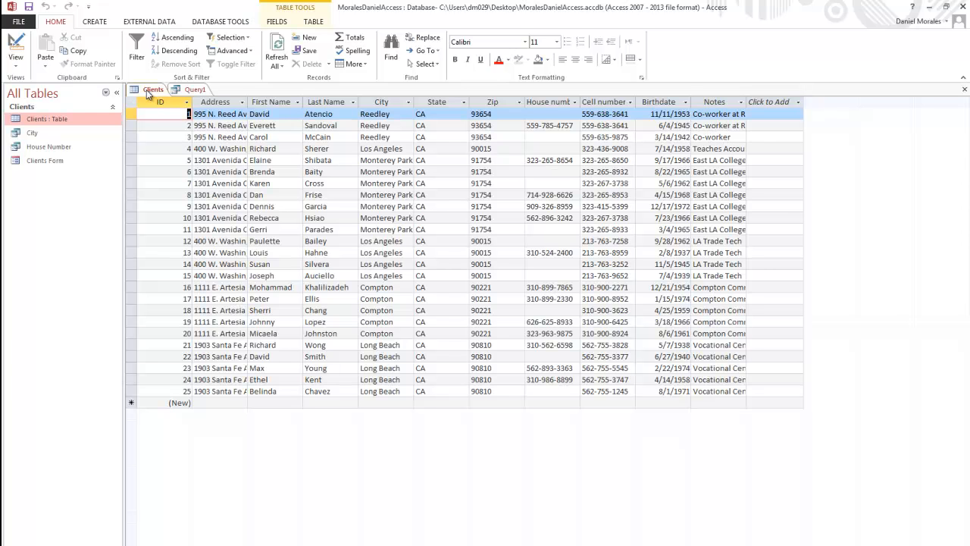
left_click(193, 90)
Step: Set the Birthdate criteria to 8/*/* and display the query results in Datasheet view
left_click(324, 490)
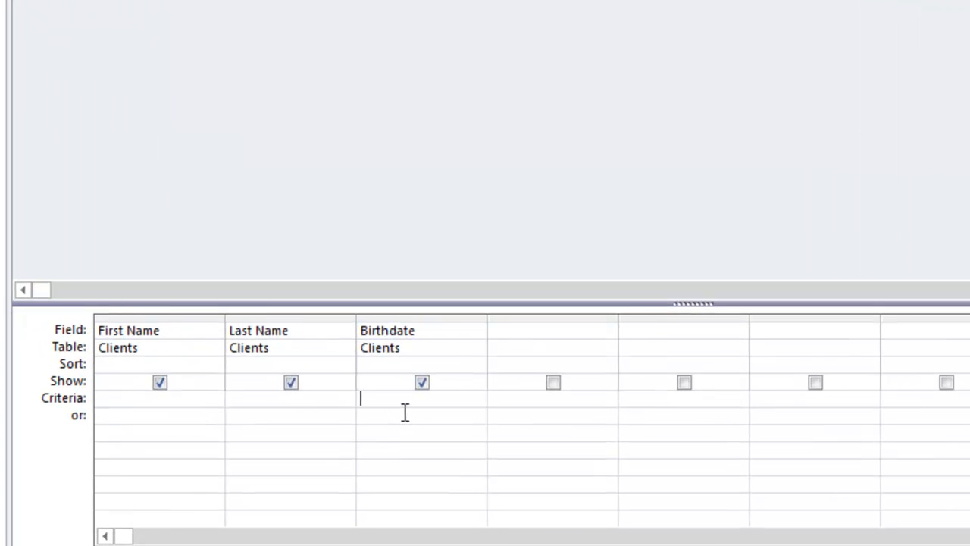
type("8/")
type("*")
type("/")
type("*")
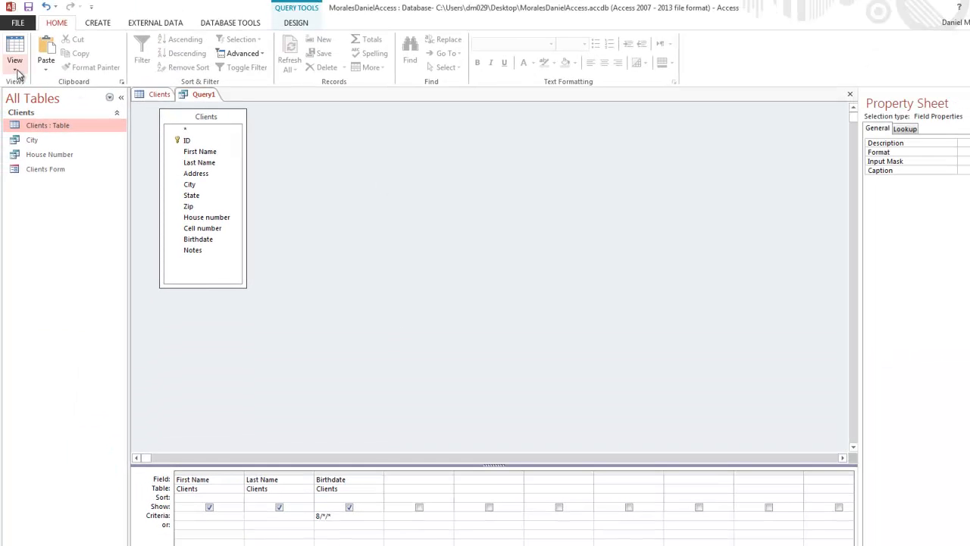
left_click(17, 72)
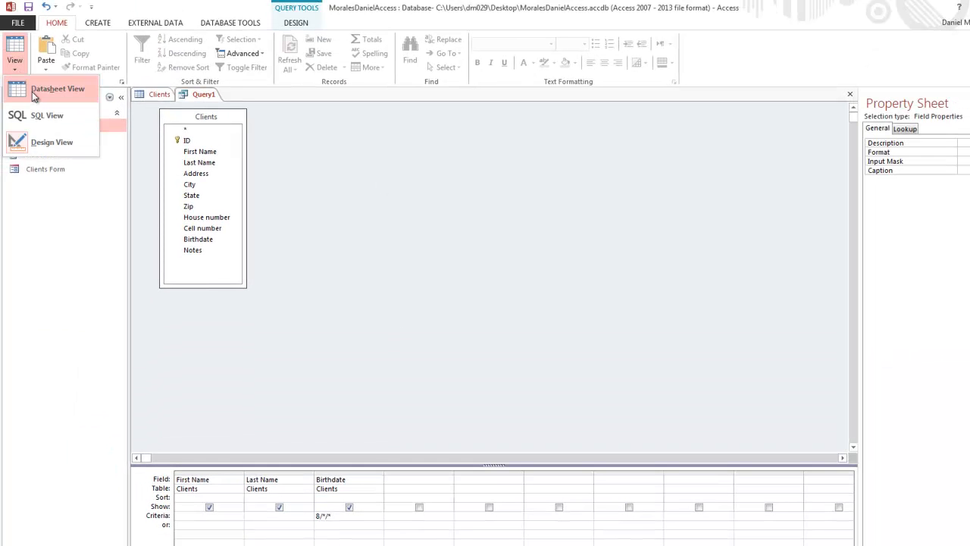
left_click(32, 89)
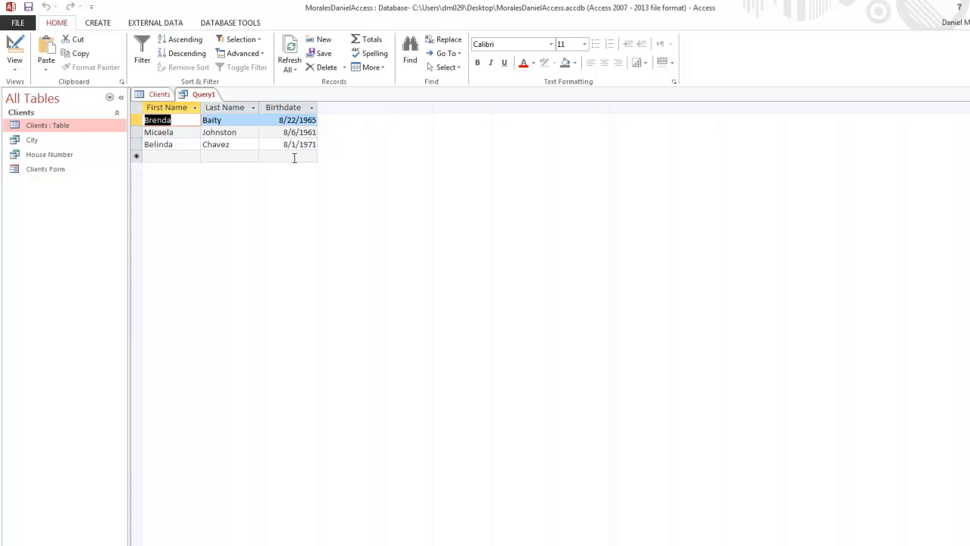
Step: Save the query under the name Birth Date and close it
left_click(30, 7)
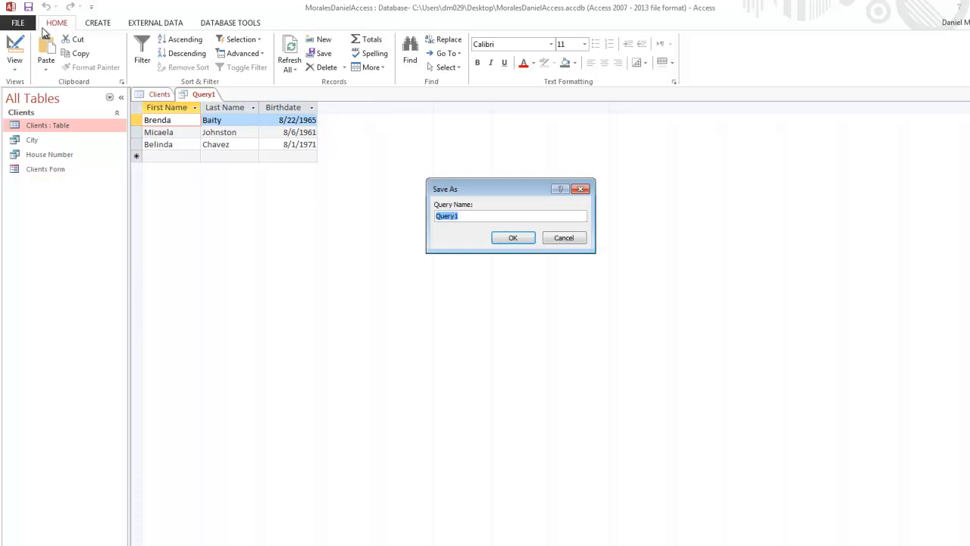
left_click_drag(475, 188, 308, 208)
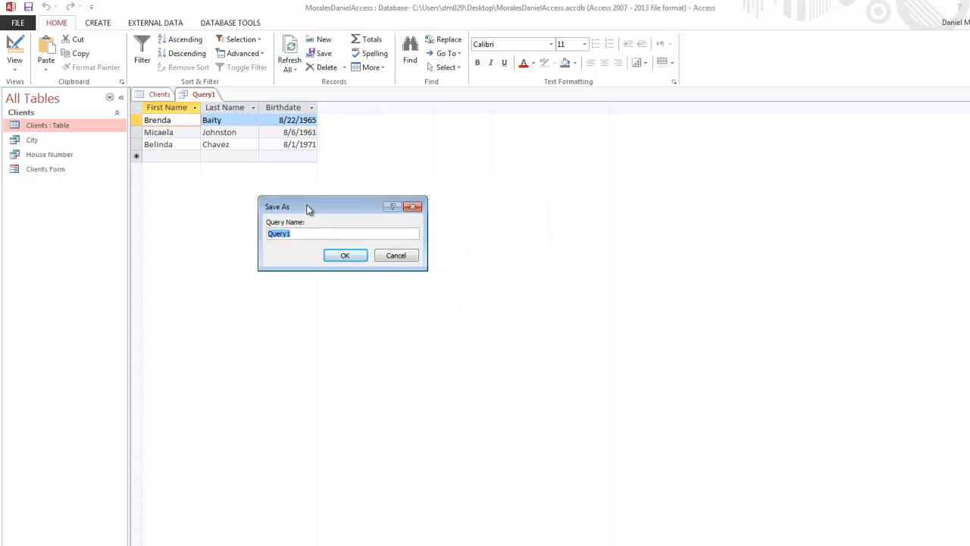
type("Birth Date")
left_click(347, 256)
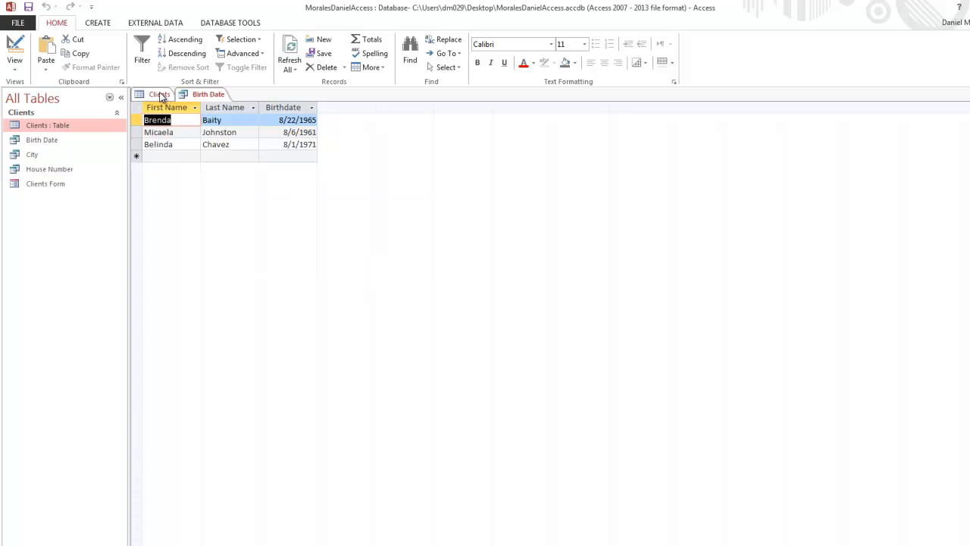
left_click(161, 96)
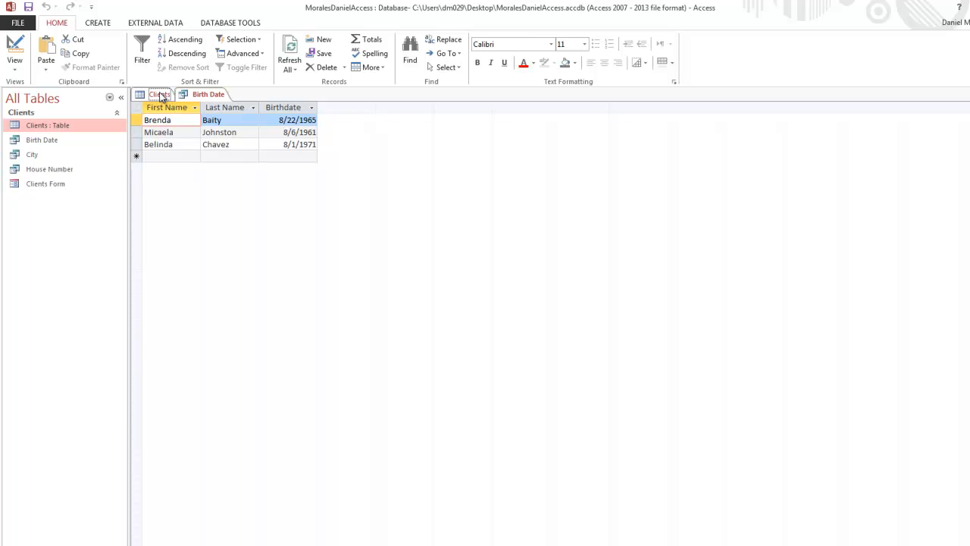
right_click(195, 97)
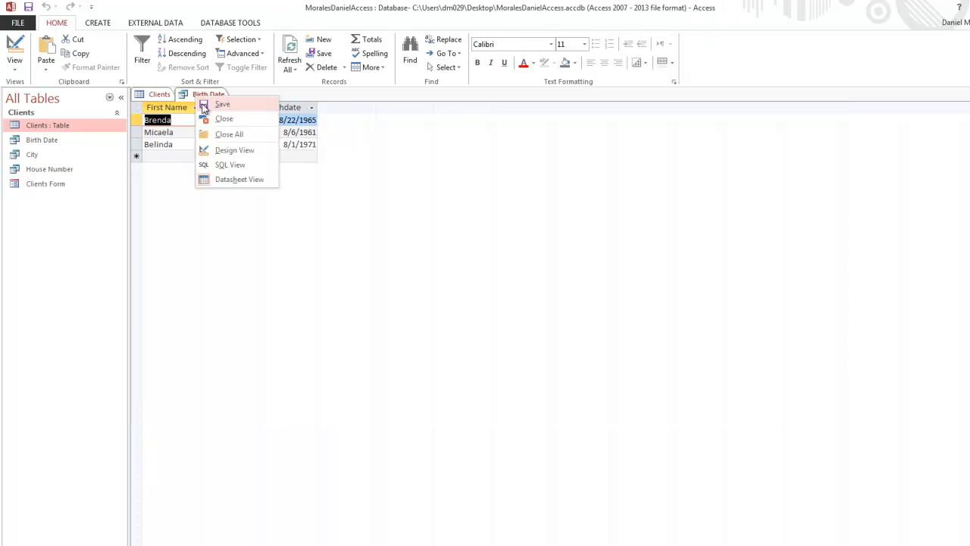
left_click(220, 119)
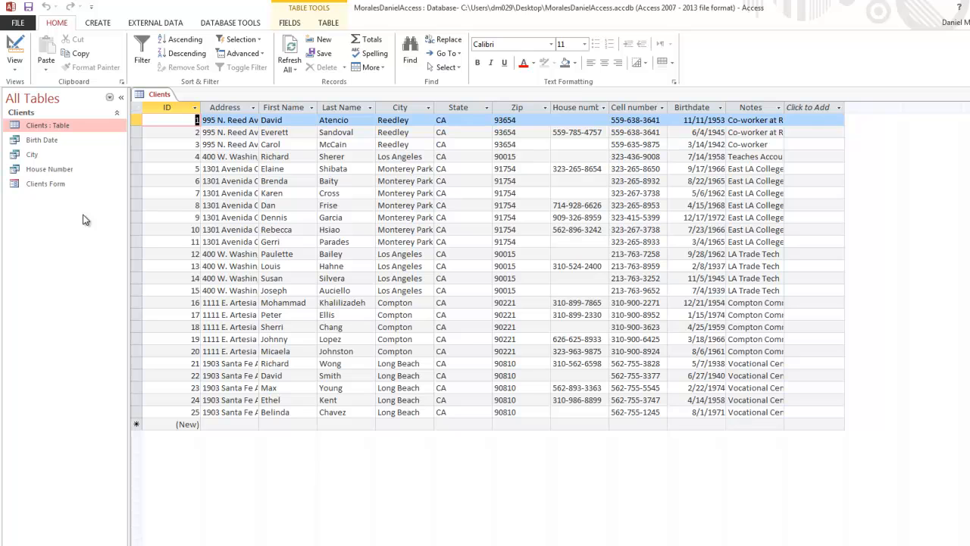
Step: Open the saved Birth Date query and create a basic report from it
double_click(42, 141)
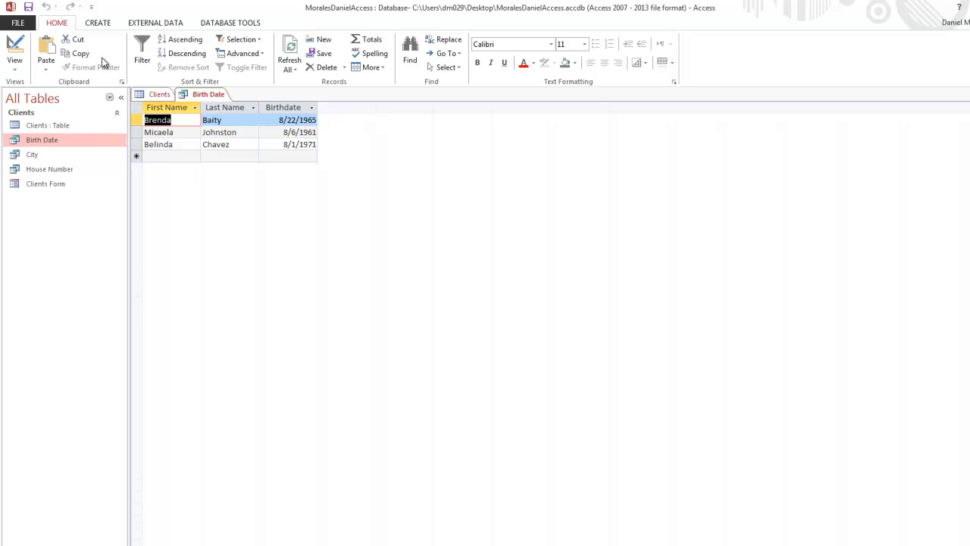
left_click(99, 24)
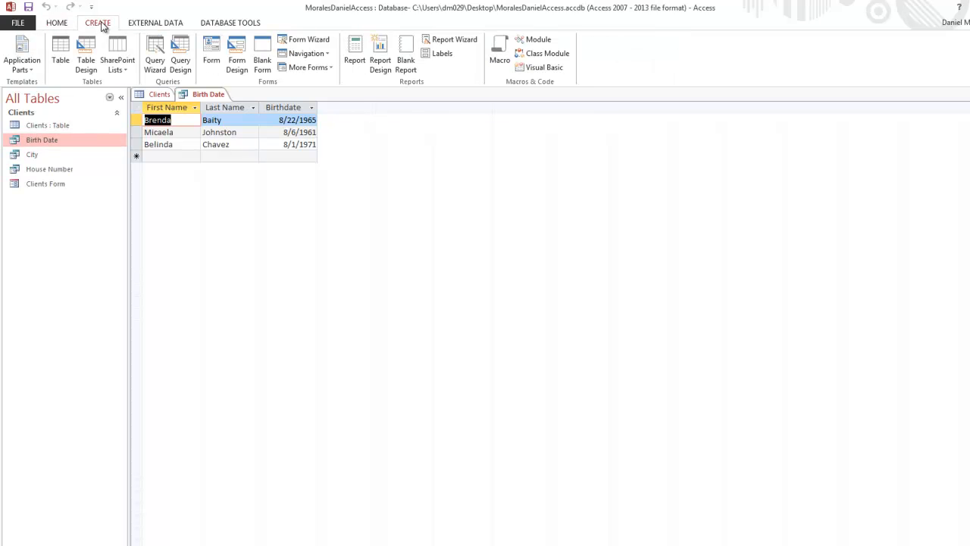
left_click(355, 58)
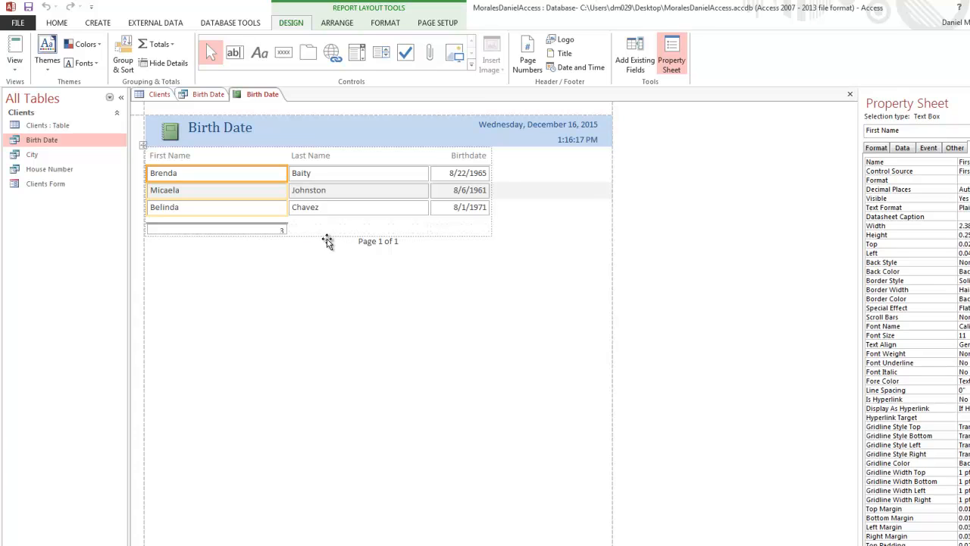
Step: Show the new report in Report view and save it under the name Birth Date
left_click(15, 67)
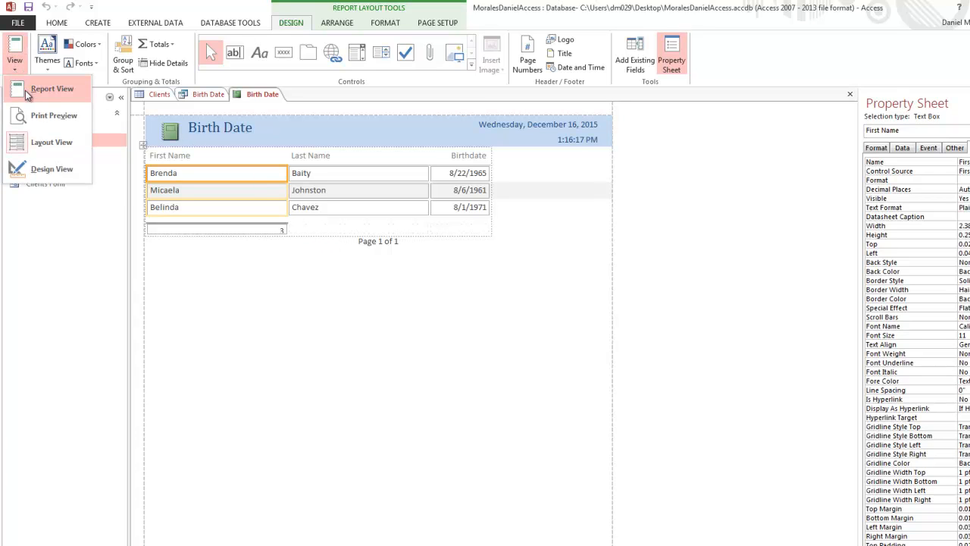
left_click(53, 89)
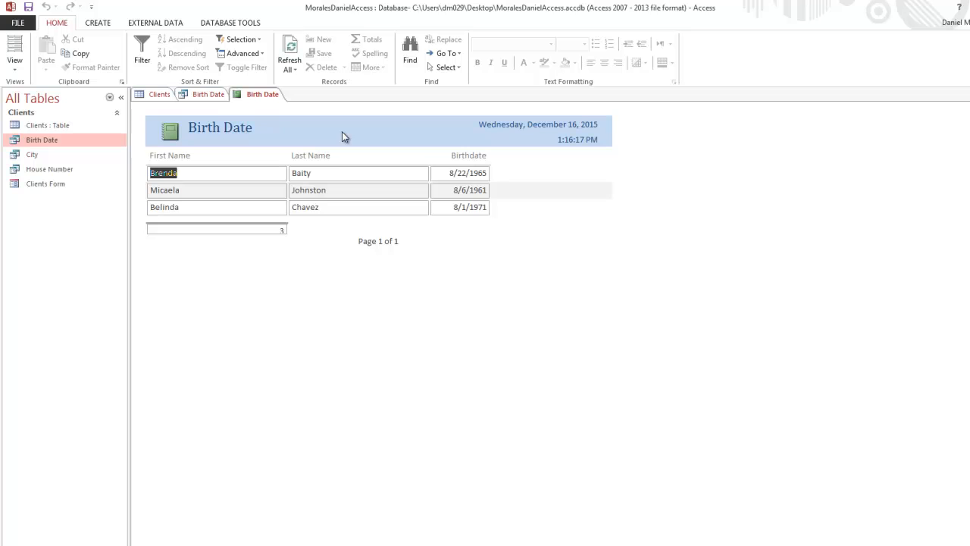
left_click(29, 8)
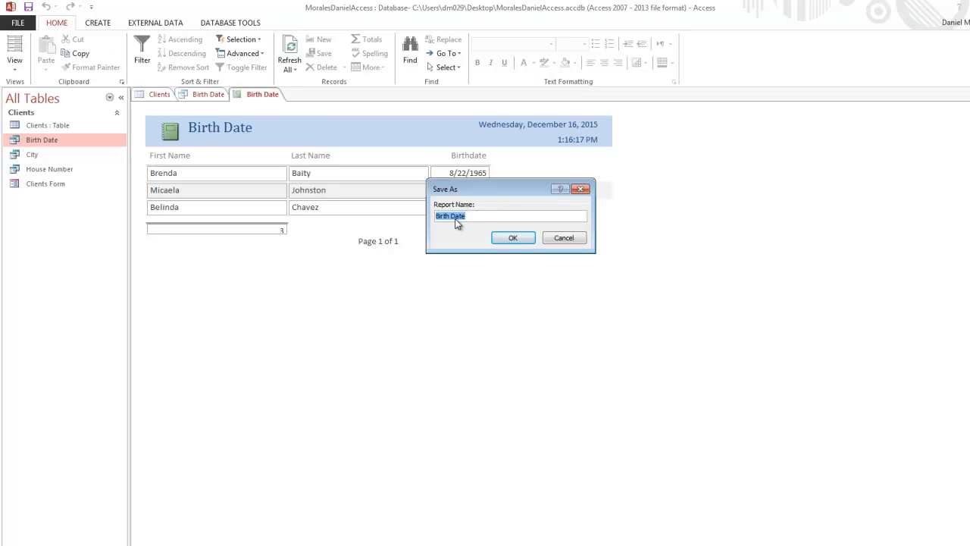
left_click(510, 239)
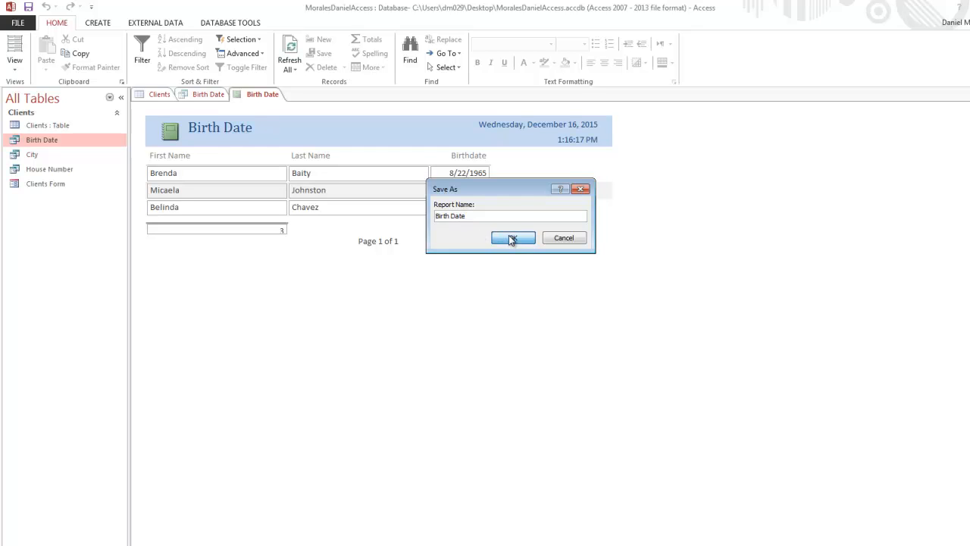